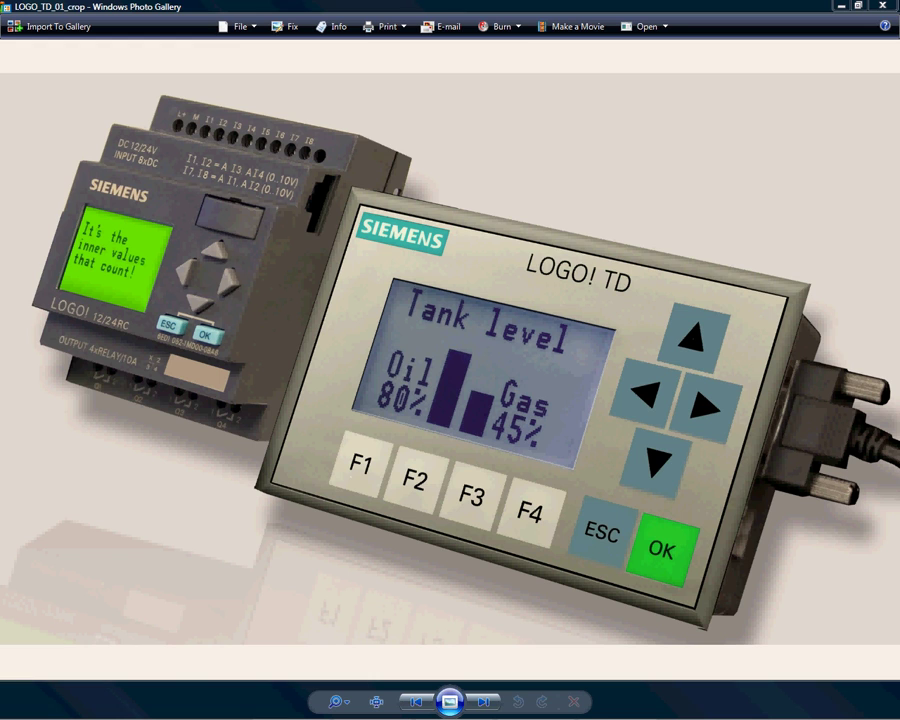
# - Move the LOGO!Soft Comfort window to the centre of the screen over the LOGO! TD photo
pyautogui.moveTo(0, 144); pyautogui.dragTo(345, 197)
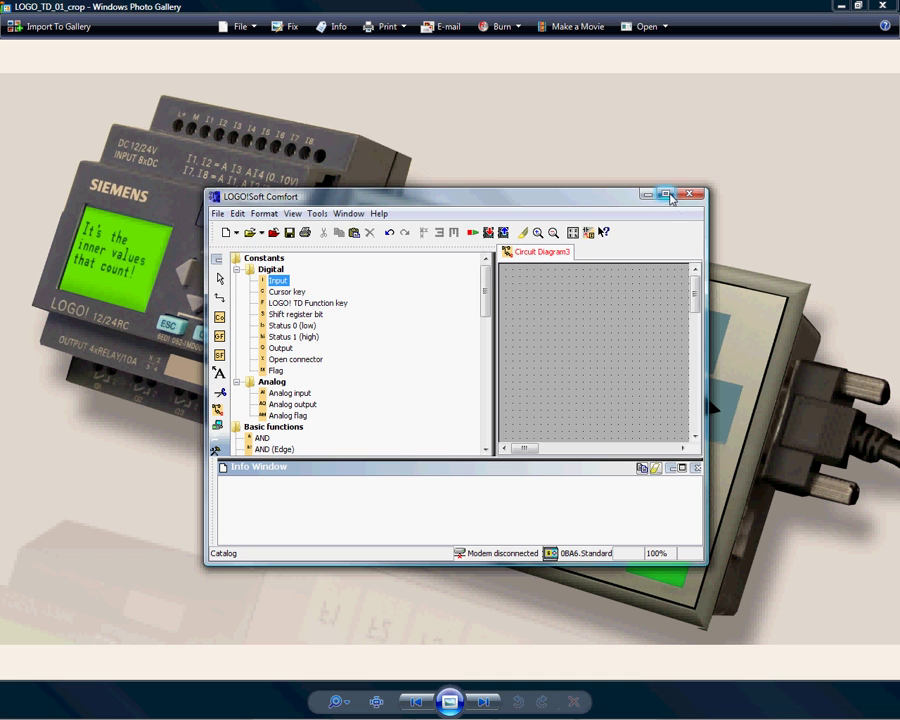
# - Maximize the window, place input I1 and output Q1, and wire I1 to Q1
pyautogui.click(665, 193)
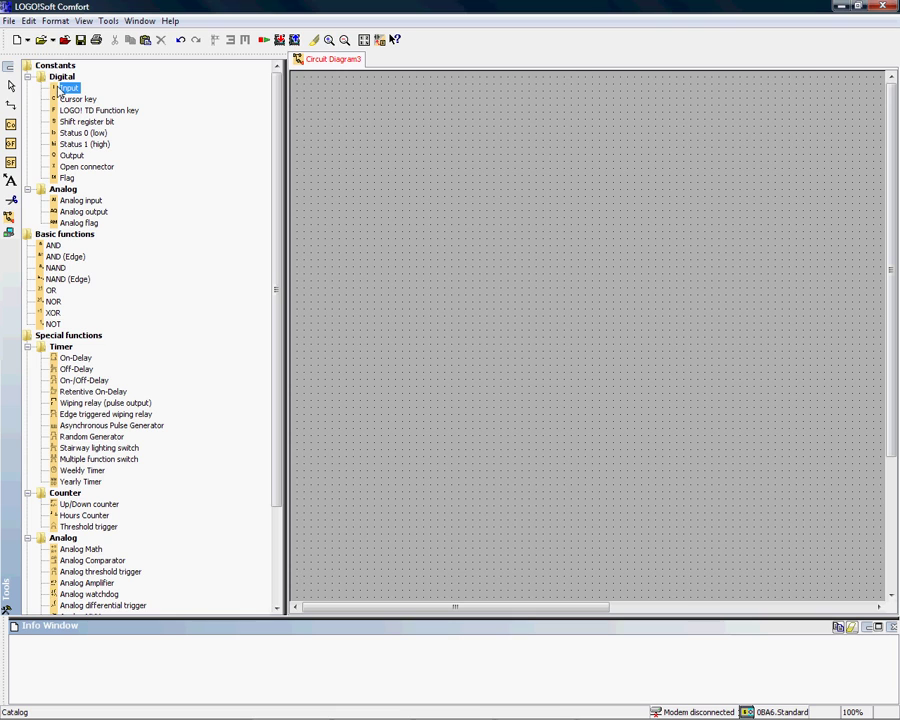
pyautogui.moveTo(63, 91); pyautogui.dragTo(344, 240)
pyautogui.moveTo(70, 155); pyautogui.dragTo(662, 232)
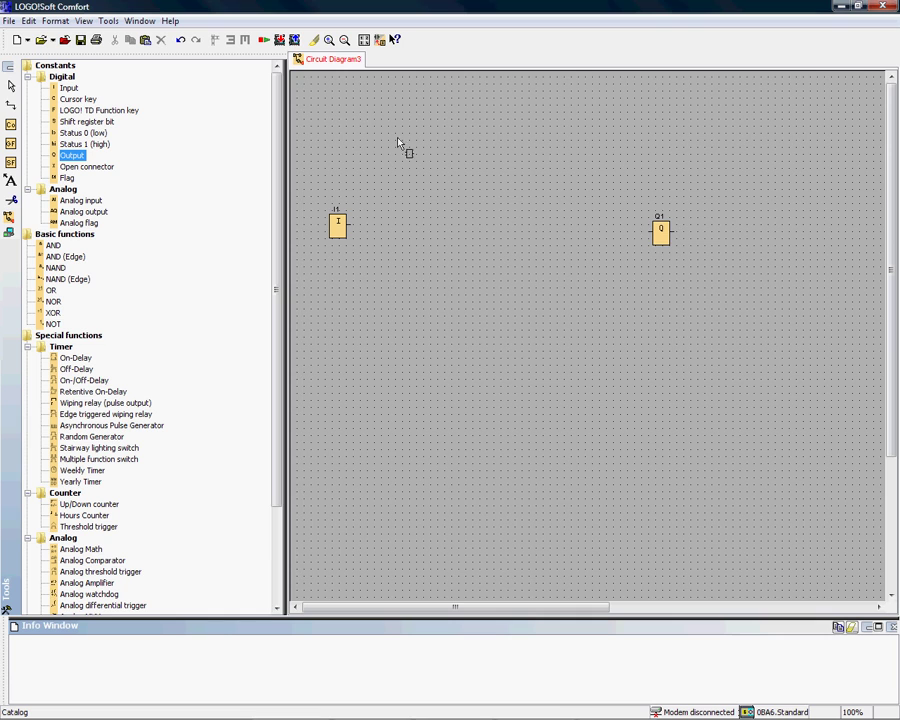
pyautogui.click(10, 104)
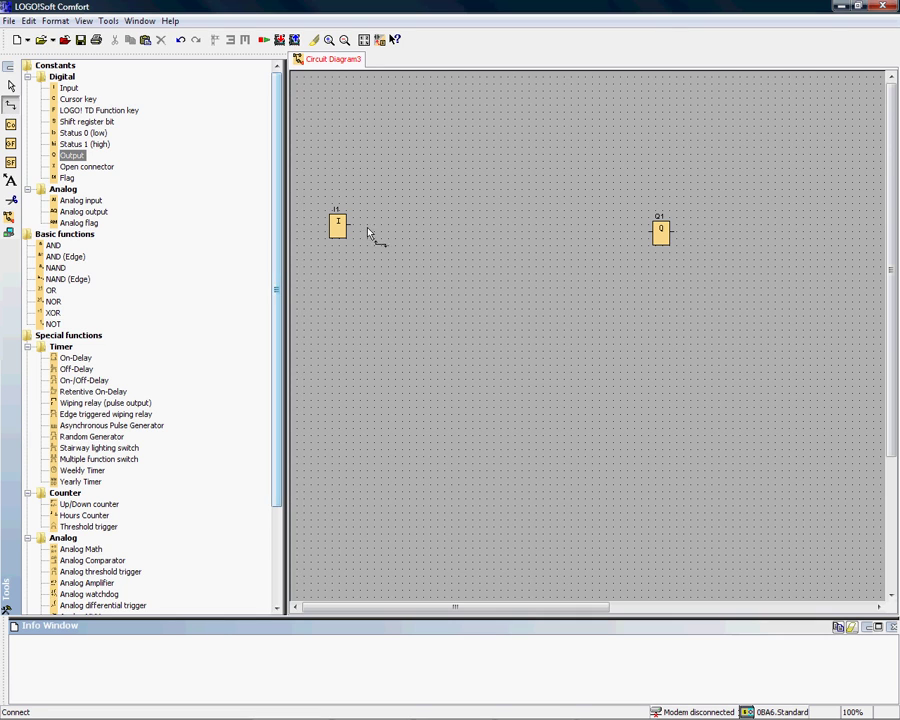
pyautogui.moveTo(349, 228); pyautogui.dragTo(652, 232)
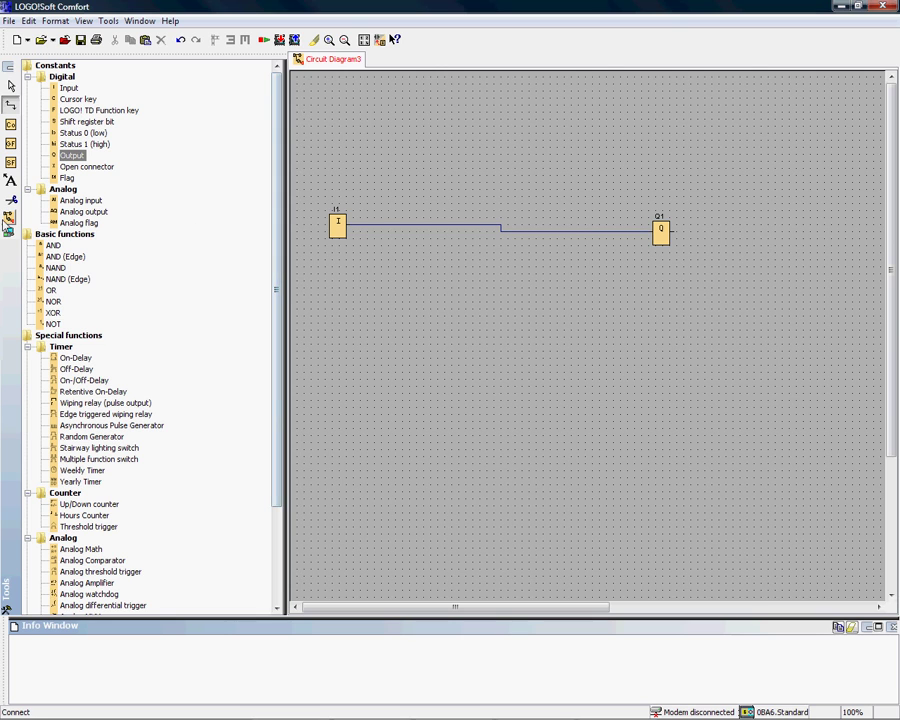
# - Run the simulation and toggle I1 on and off twice to light Q1
pyautogui.click(10, 218)
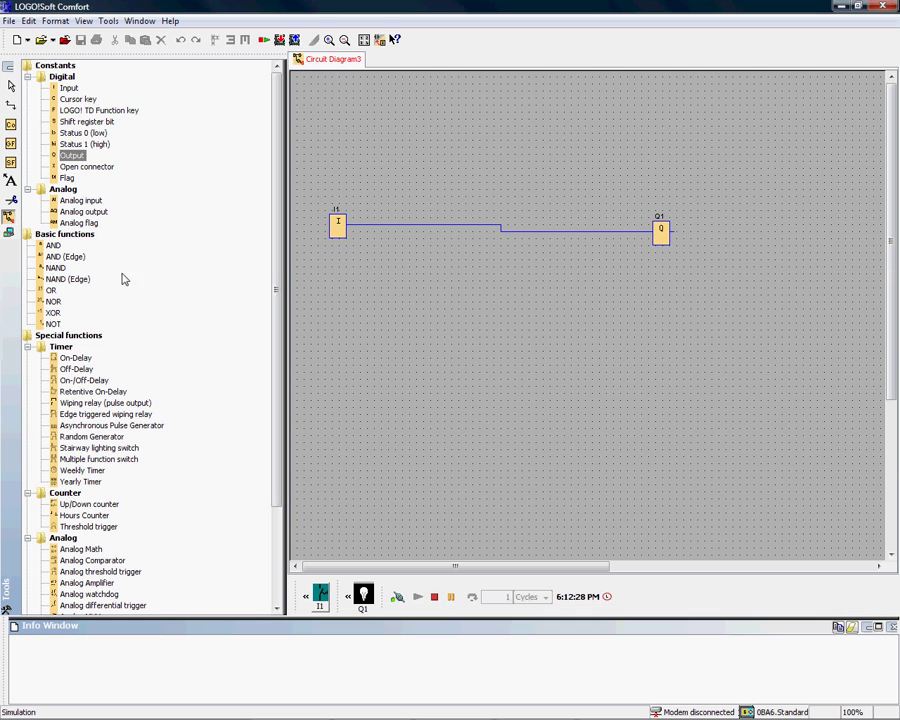
pyautogui.click(321, 596)
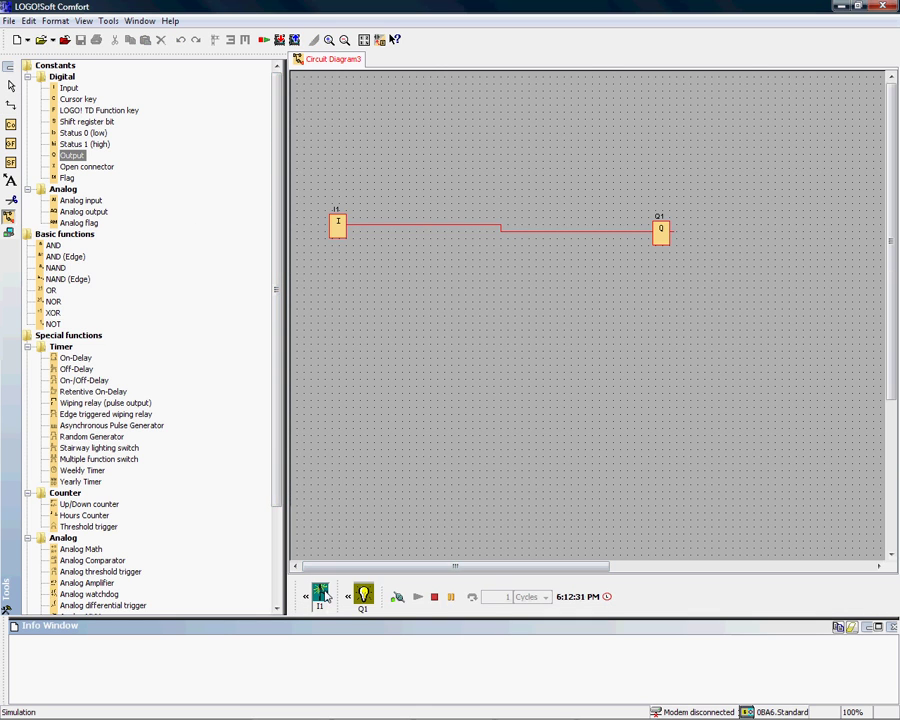
pyautogui.click(322, 596)
pyautogui.click(322, 596)
pyautogui.click(322, 596)
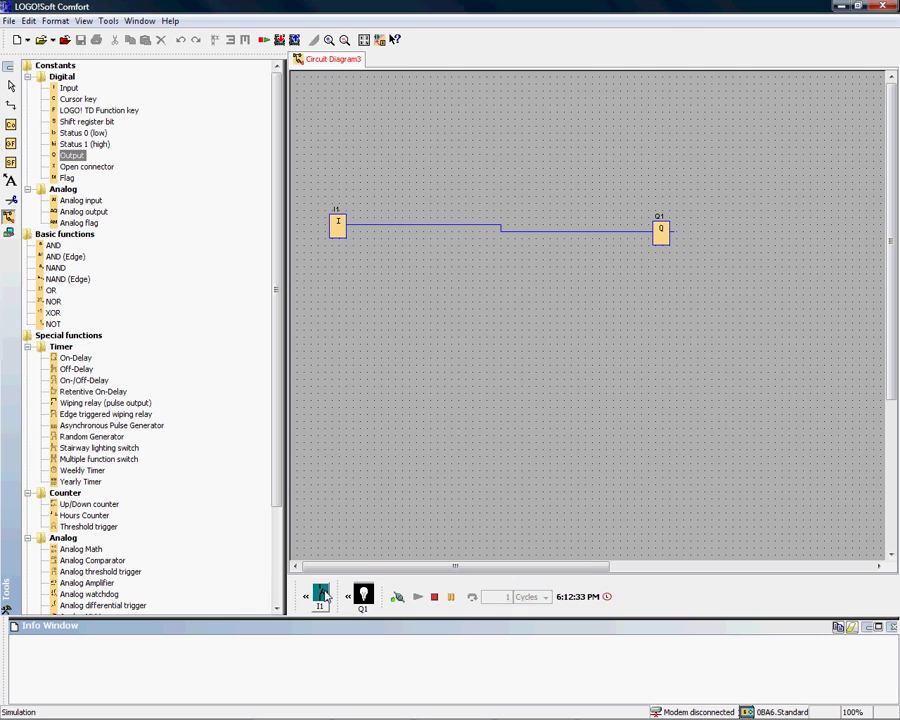
# - Give input I1 the block comment 'Start Button'
pyautogui.rightClick(339, 232)
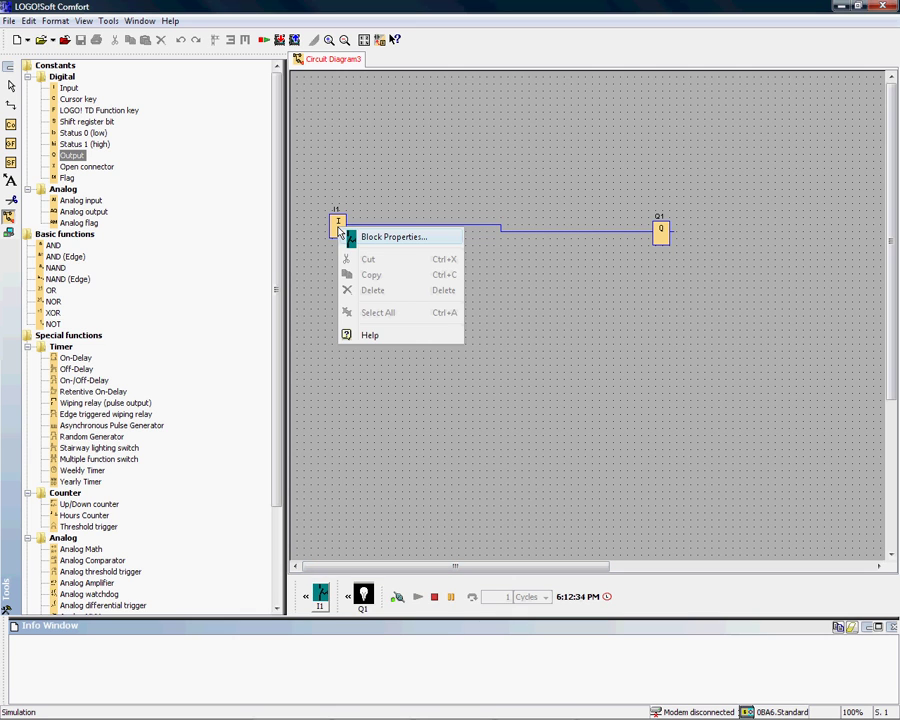
pyautogui.click(376, 240)
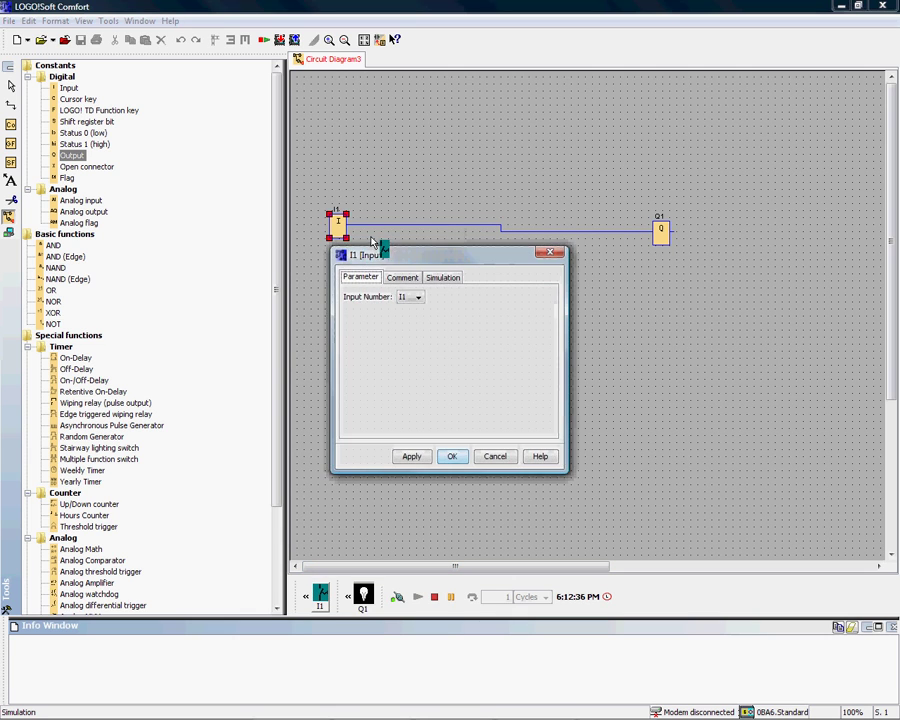
pyautogui.click(402, 278)
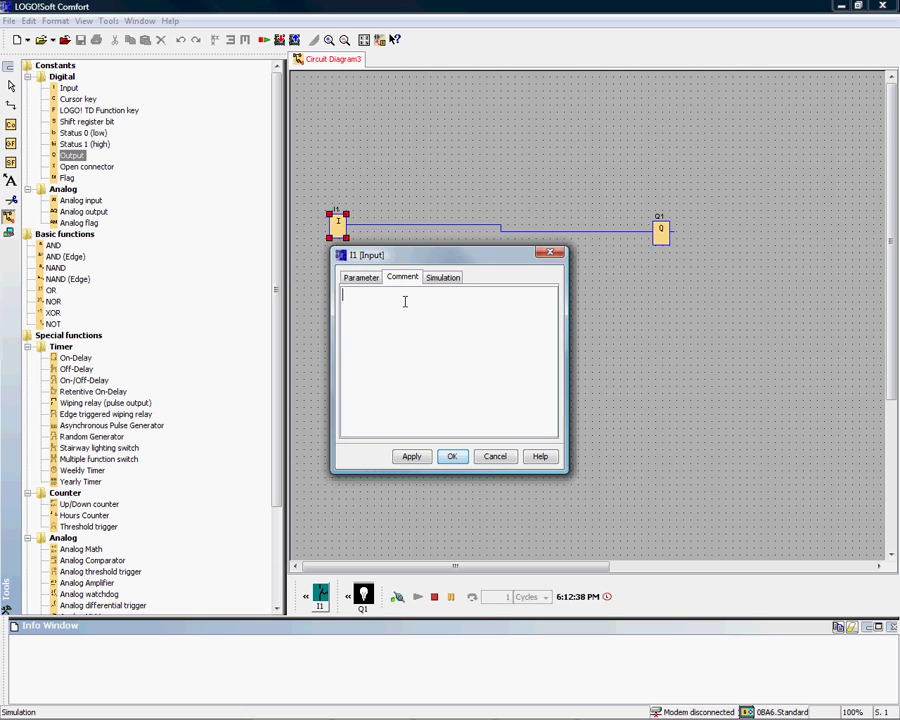
pyautogui.write('Start Button')
pyautogui.click(411, 456)
pyautogui.click(449, 457)
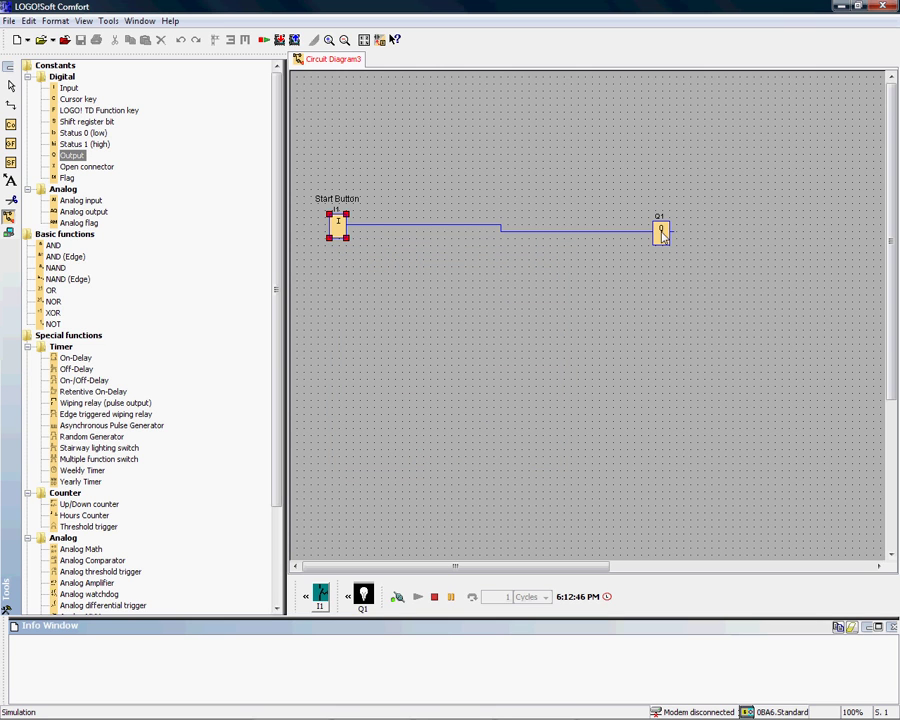
# - Give output Q1 the block comment 'Motor 1'
pyautogui.rightClick(663, 236)
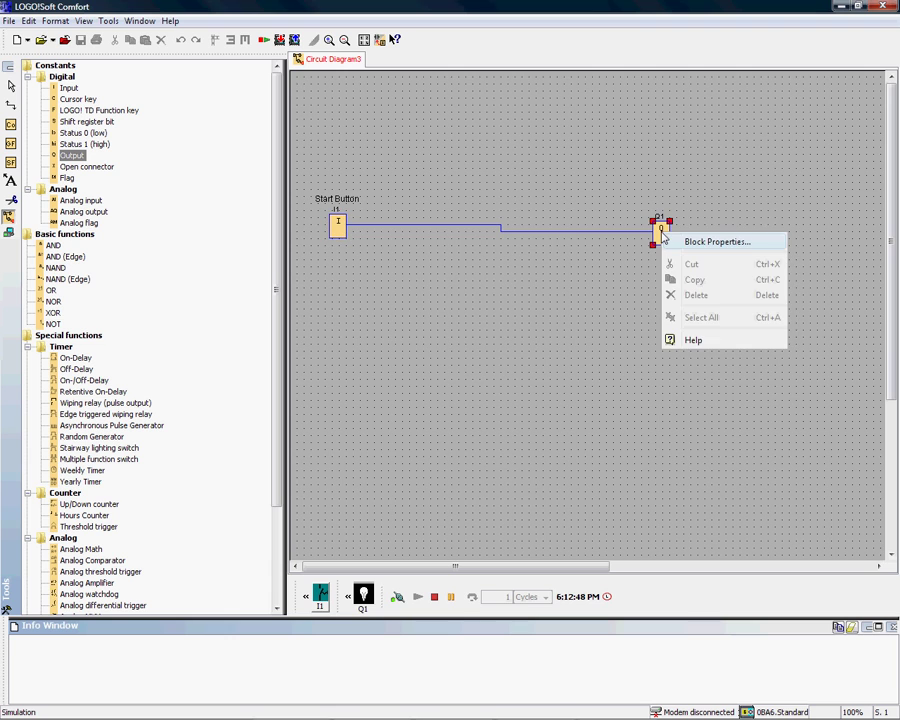
pyautogui.click(716, 242)
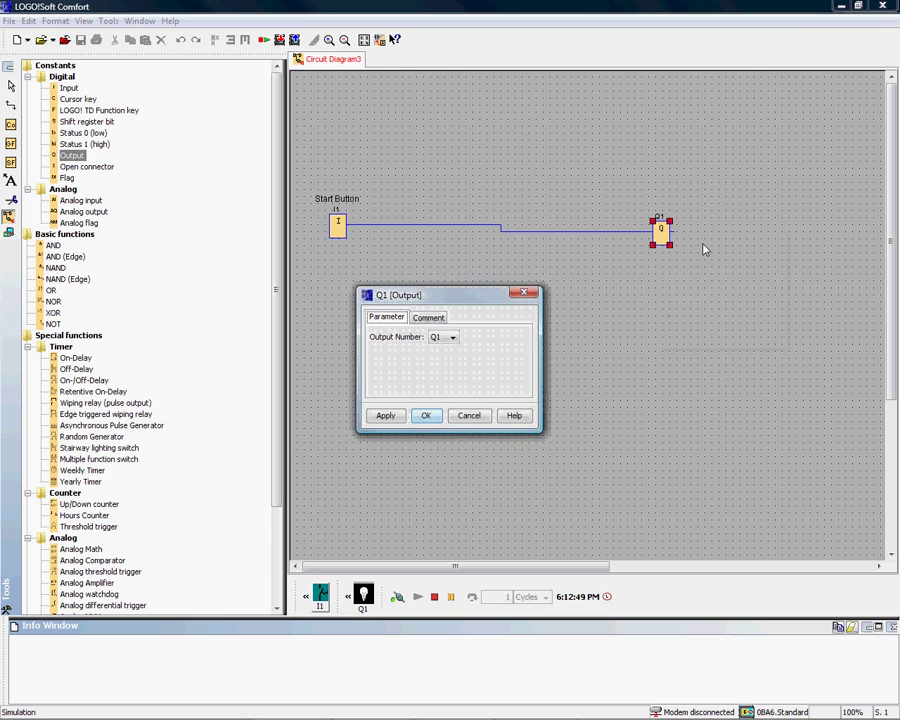
pyautogui.click(432, 322)
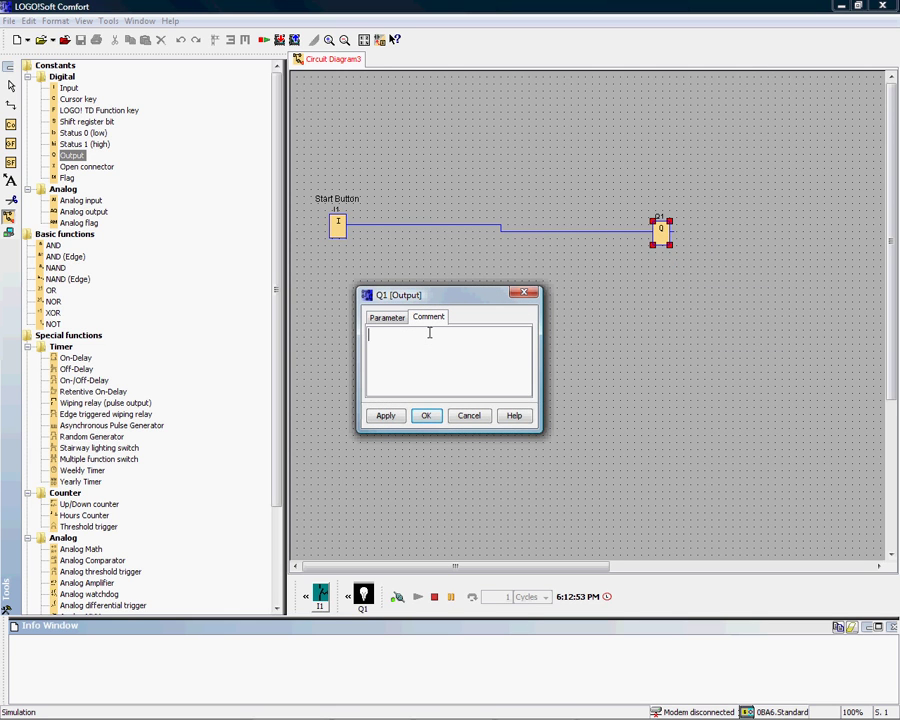
pyautogui.write('Motor 1')
pyautogui.click(423, 416)
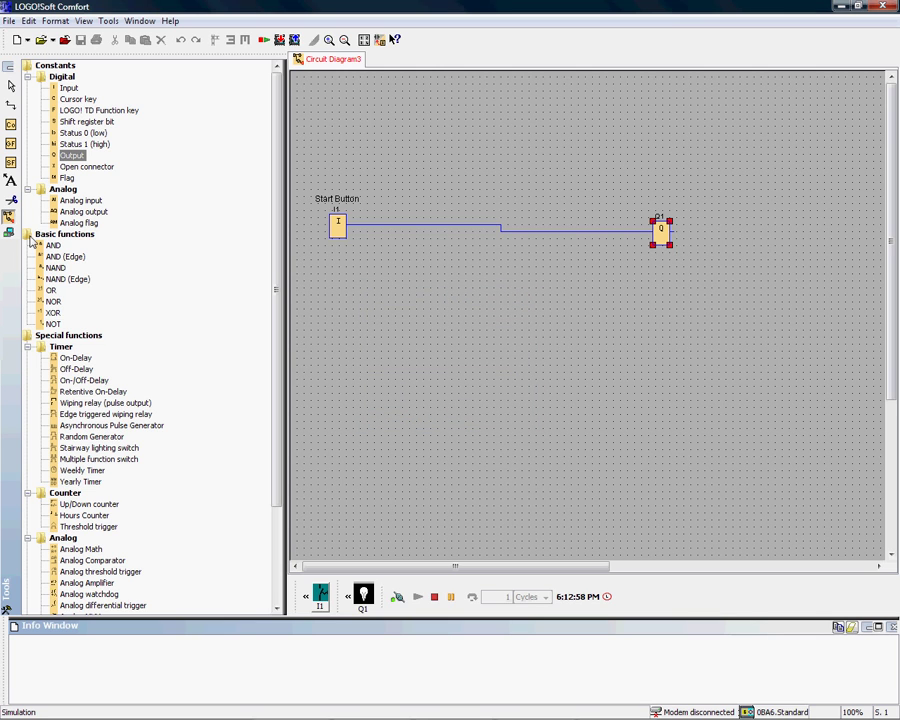
# - Toggle Start Button on and off once more, then stop the simulation
pyautogui.click(320, 595)
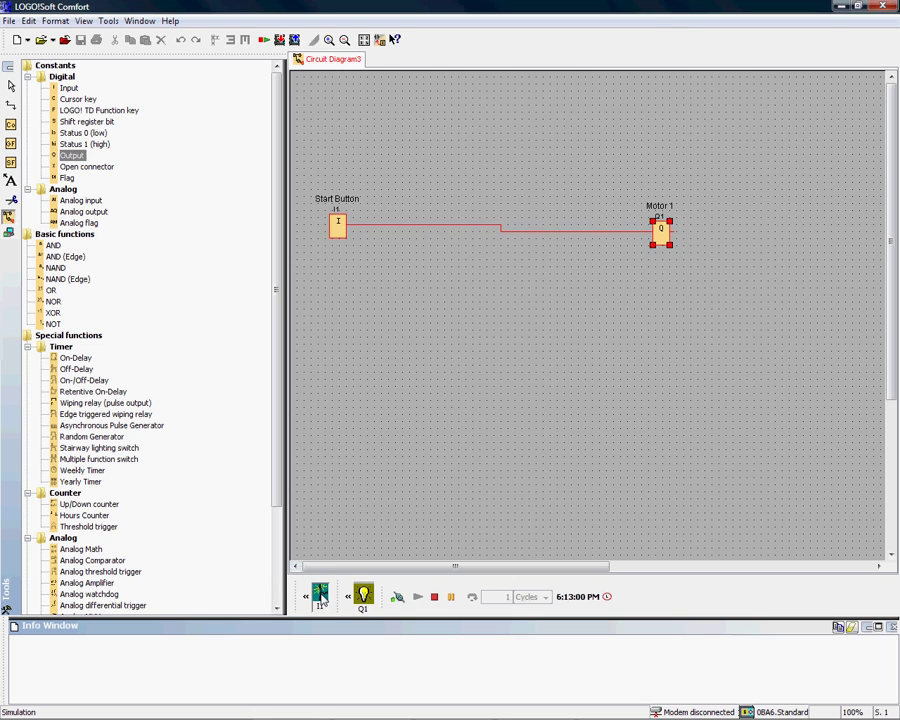
pyautogui.click(320, 596)
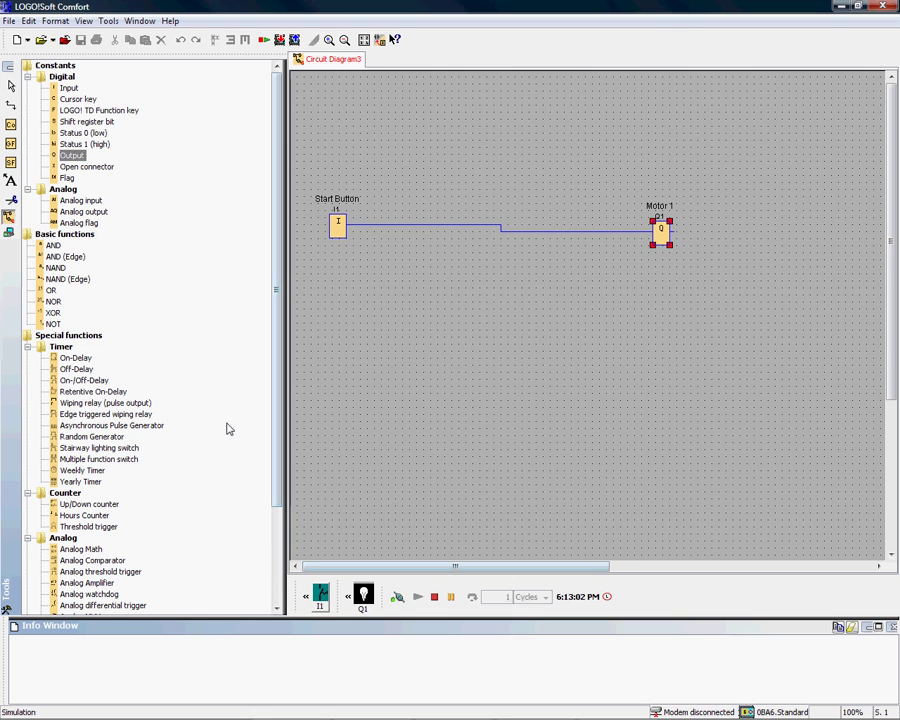
pyautogui.click(75, 357)
# - Place on-delay timer B001 below the wire with a 10 s delay and comment 'Timer 1'
pyautogui.click(387, 386)
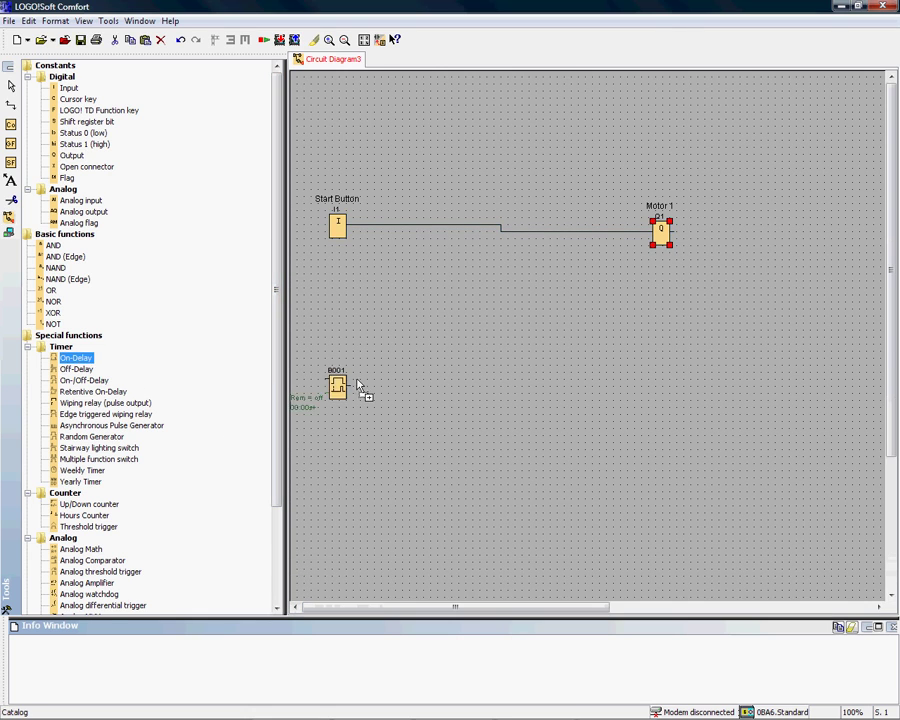
pyautogui.doubleClick(392, 384)
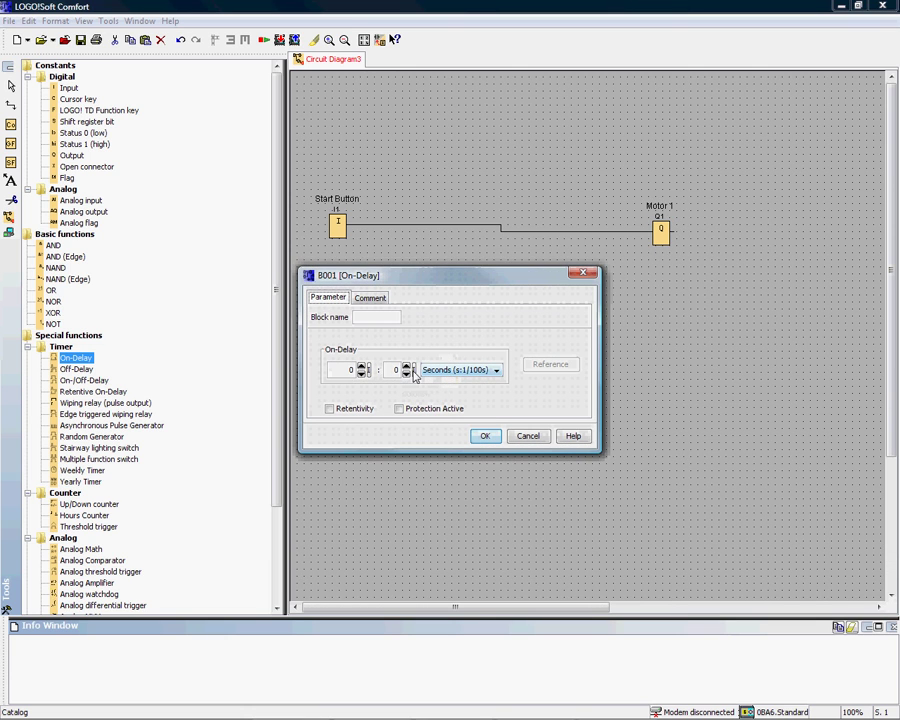
pyautogui.click(361, 366)
pyautogui.click(361, 366)
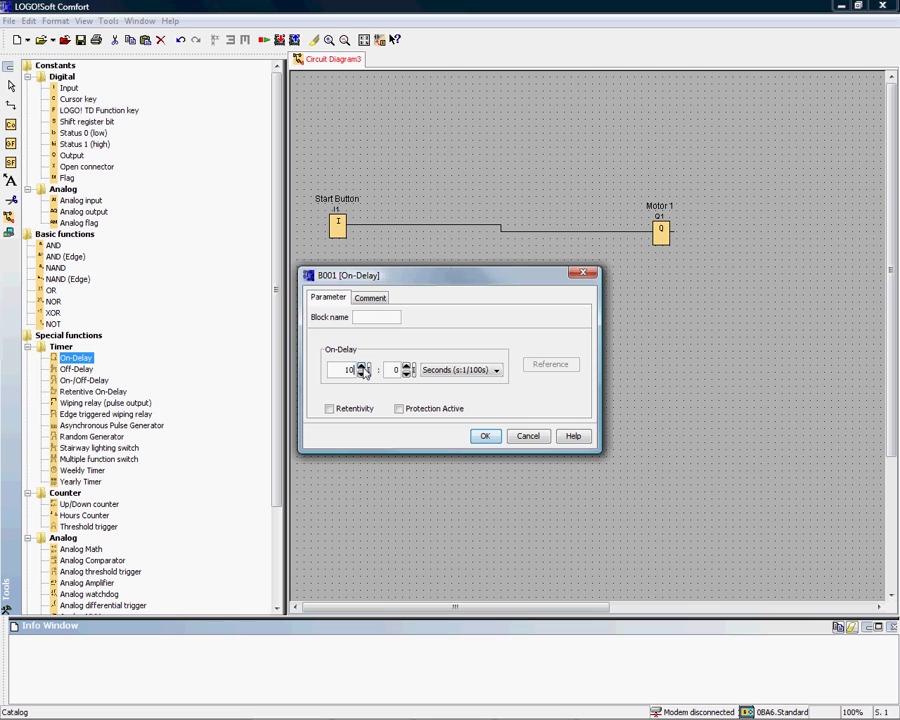
pyautogui.click(379, 318)
pyautogui.click(380, 300)
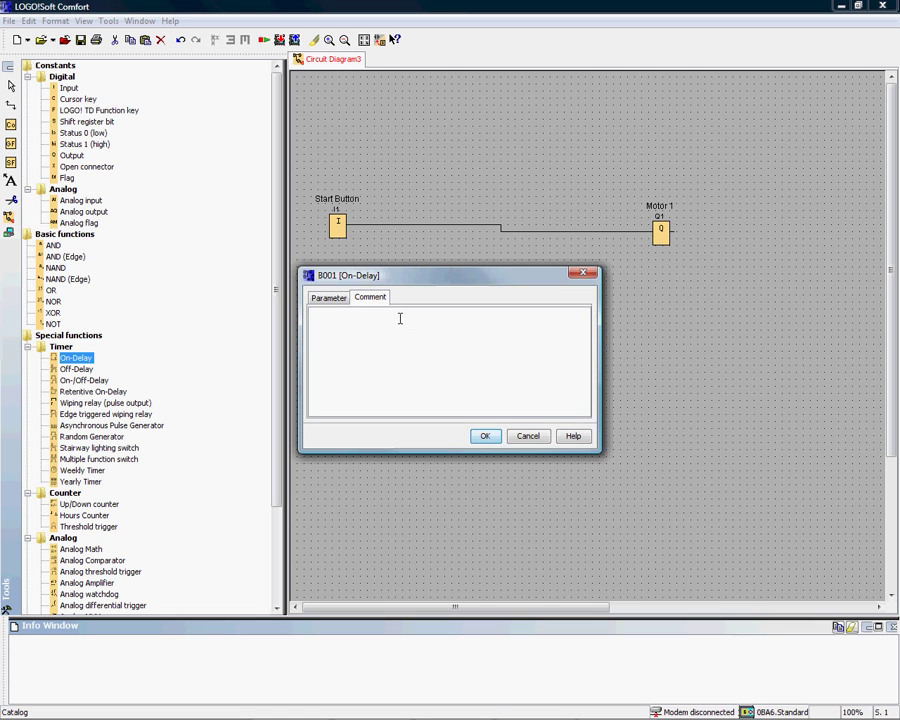
pyautogui.write('Timer 1')
pyautogui.click(491, 437)
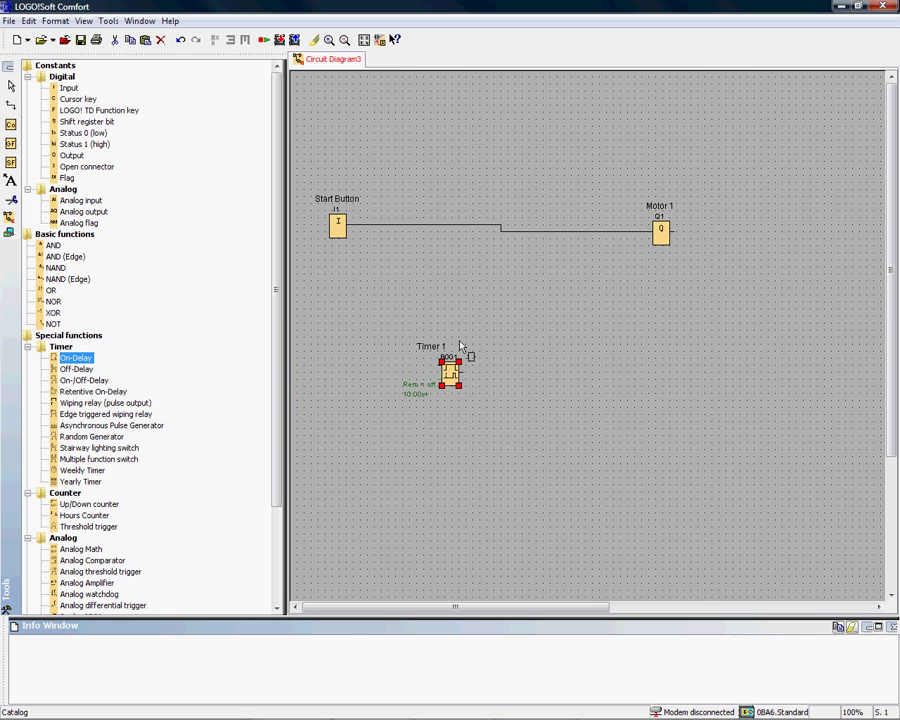
# - Reroute the Start Button wire from Motor 1 into Timer 1's input
pyautogui.click(11, 86)
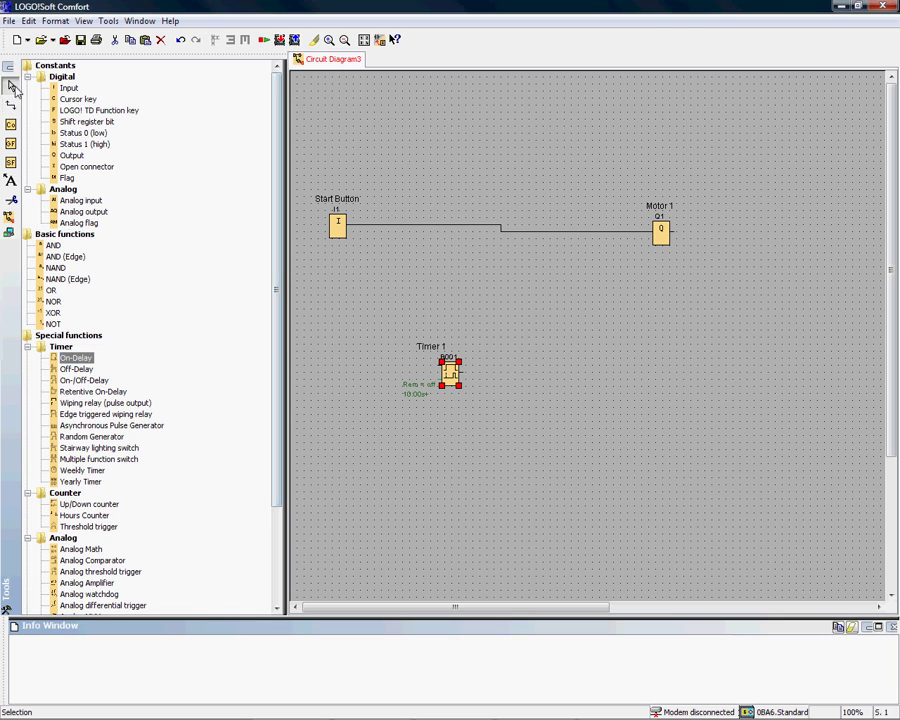
pyautogui.click(575, 233)
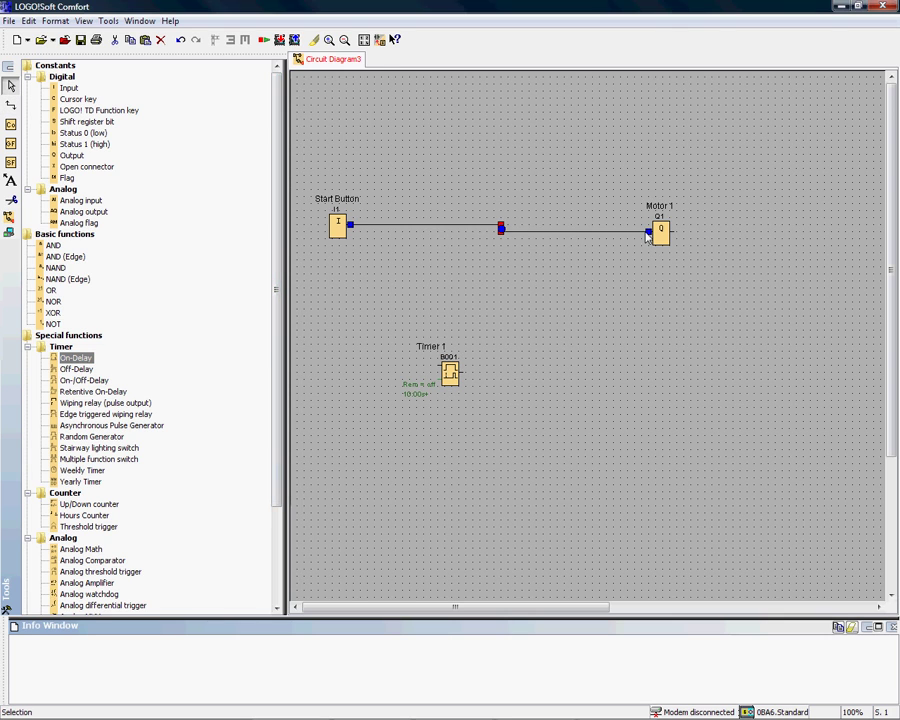
pyautogui.moveTo(648, 236)
pyautogui.mouseDown()
pyautogui.moveTo(438, 324)
pyautogui.moveTo(436, 368)
pyautogui.mouseUp()
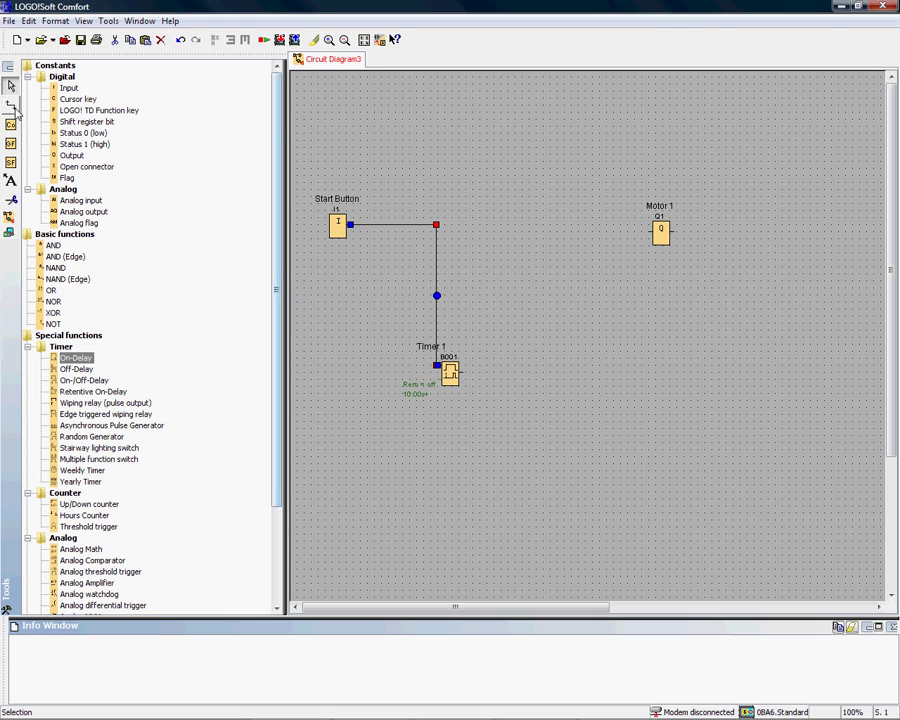
# - Wire Timer 1's output to Motor 1 and start the simulation
pyautogui.press('F5')
pyautogui.moveTo(462, 372); pyautogui.dragTo(650, 231)
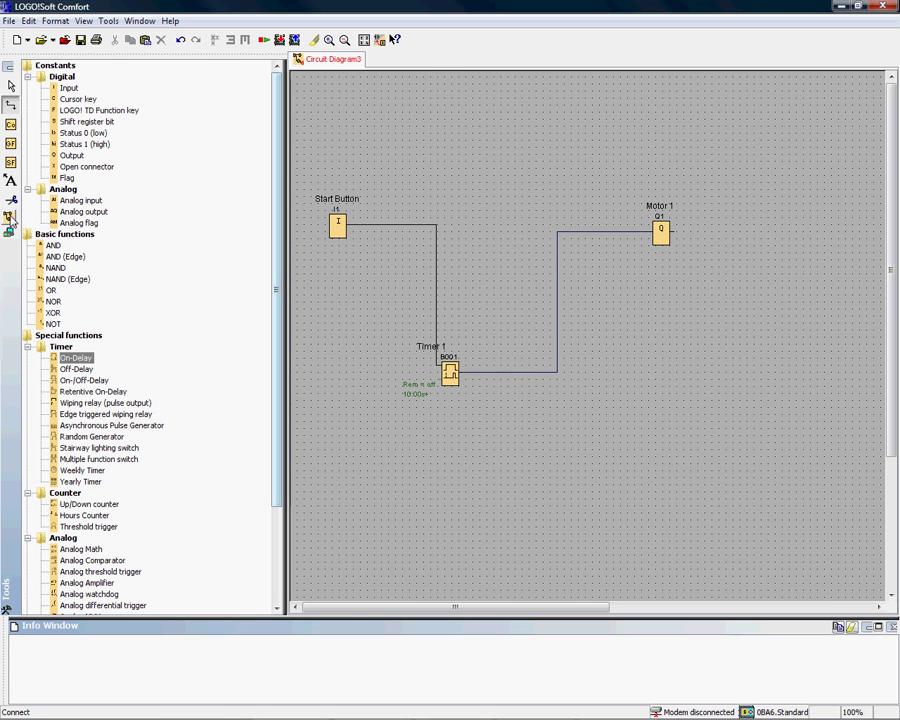
pyautogui.click(10, 216)
# - Switch Start Button on and let Timer 1 reach 10:00s so Motor 1 energises
pyautogui.click(320, 596)
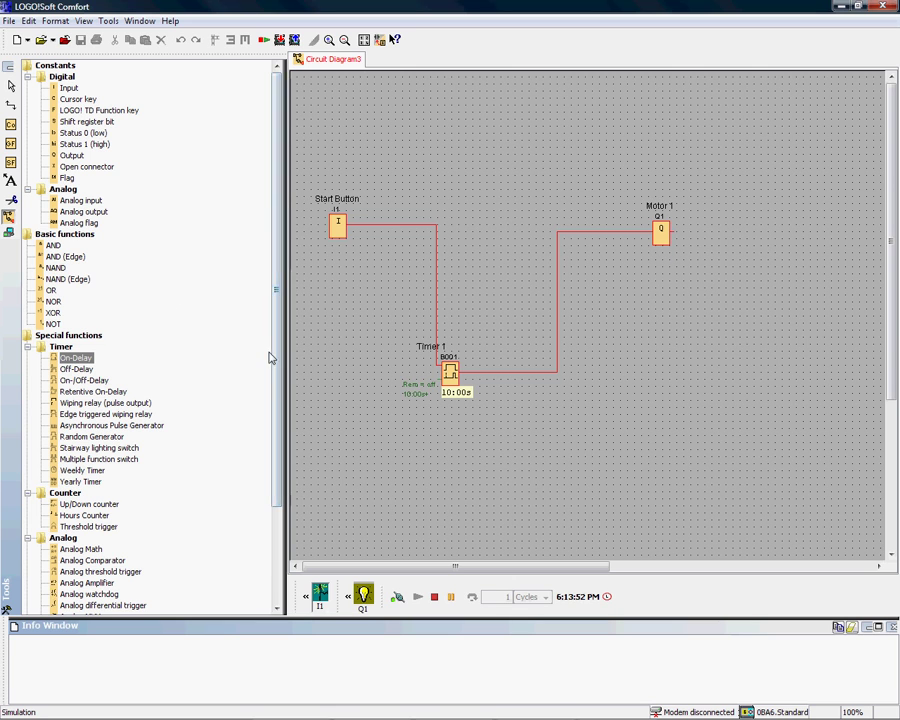
pyautogui.moveTo(280, 388); pyautogui.dragTo(280, 510)
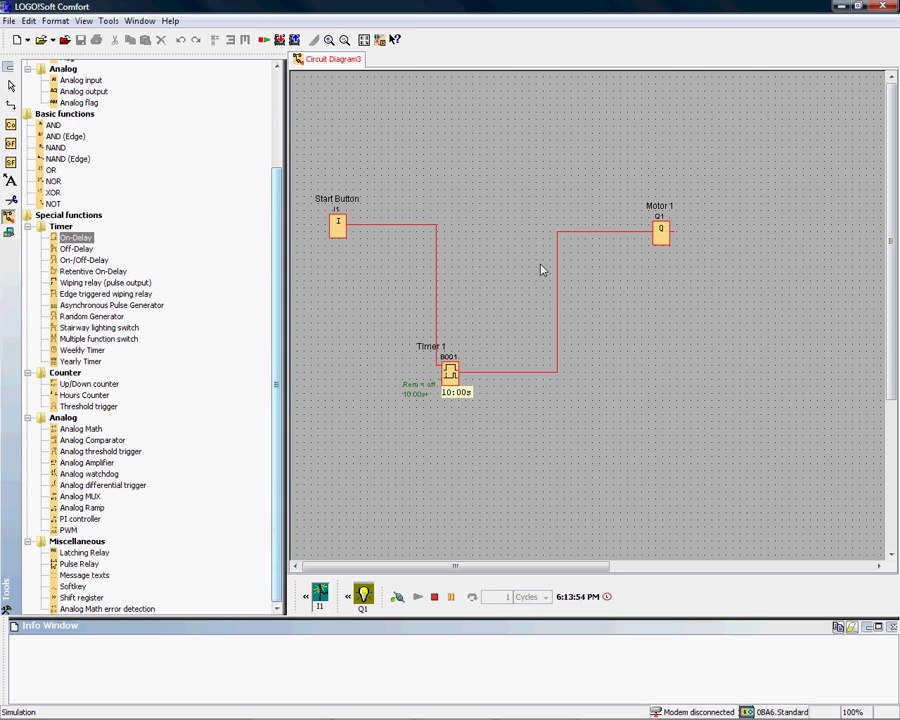
pyautogui.doubleClick(603, 8)
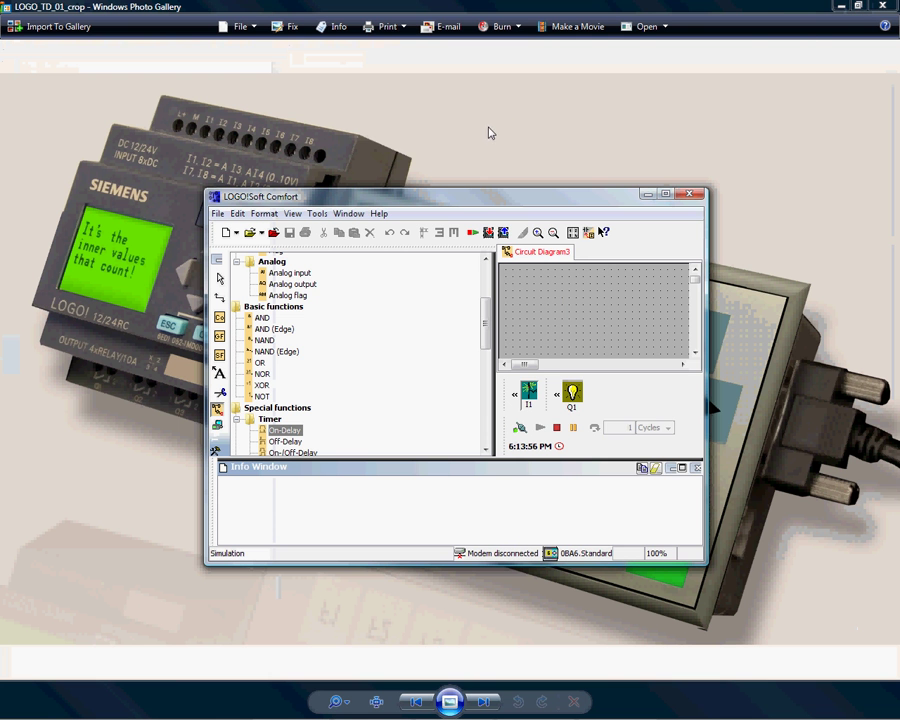
pyautogui.moveTo(471, 199); pyautogui.dragTo(571, 84)
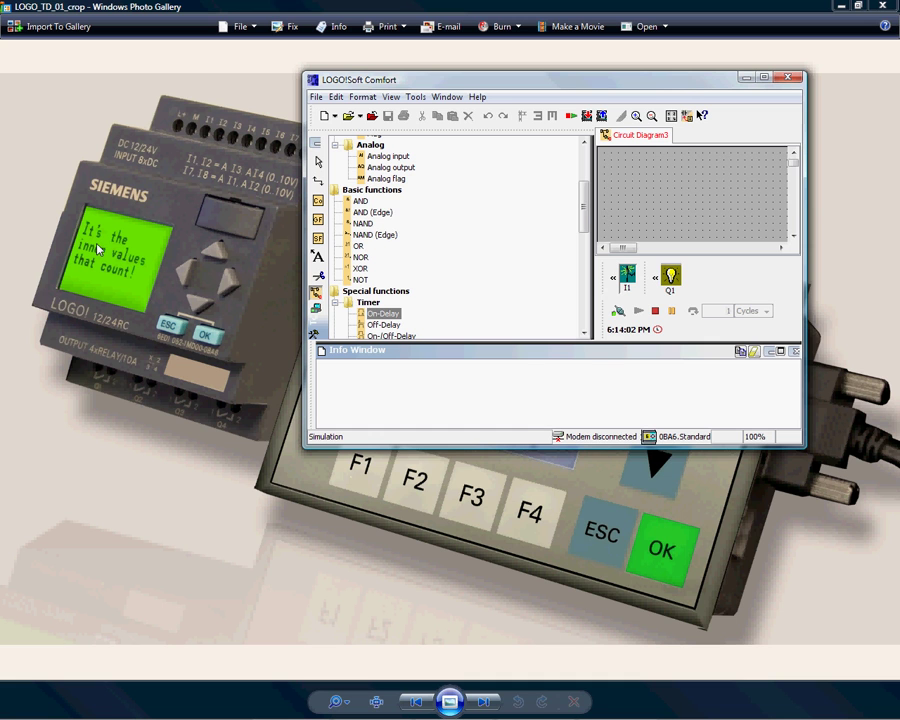
pyautogui.click(766, 80)
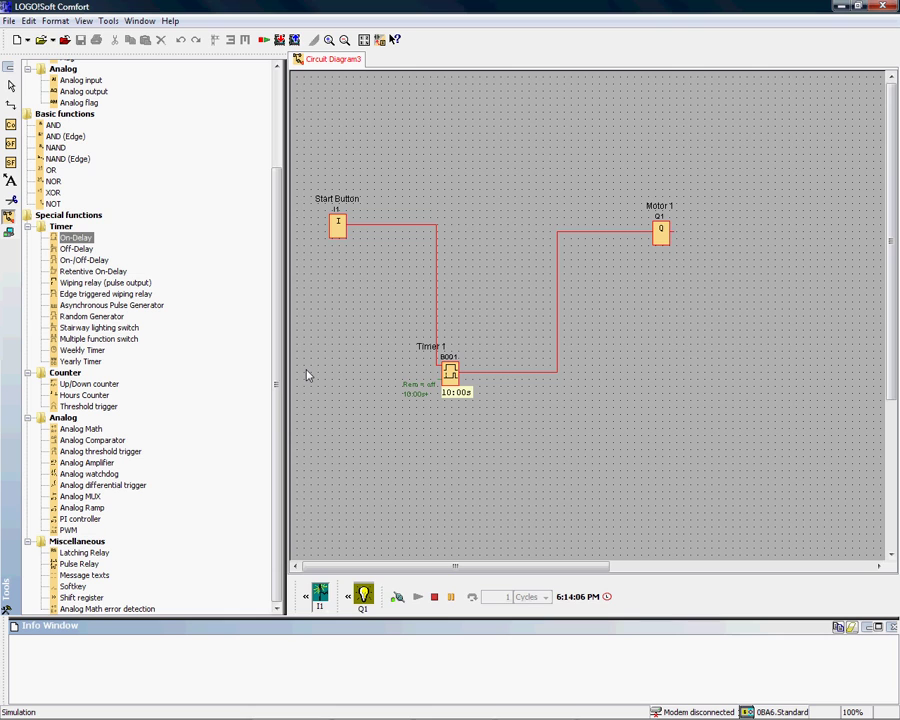
# - Place message block B002 with lines 'Motor On' and 'Delay Time' plus Timer 1's remaining time
pyautogui.click(91, 577)
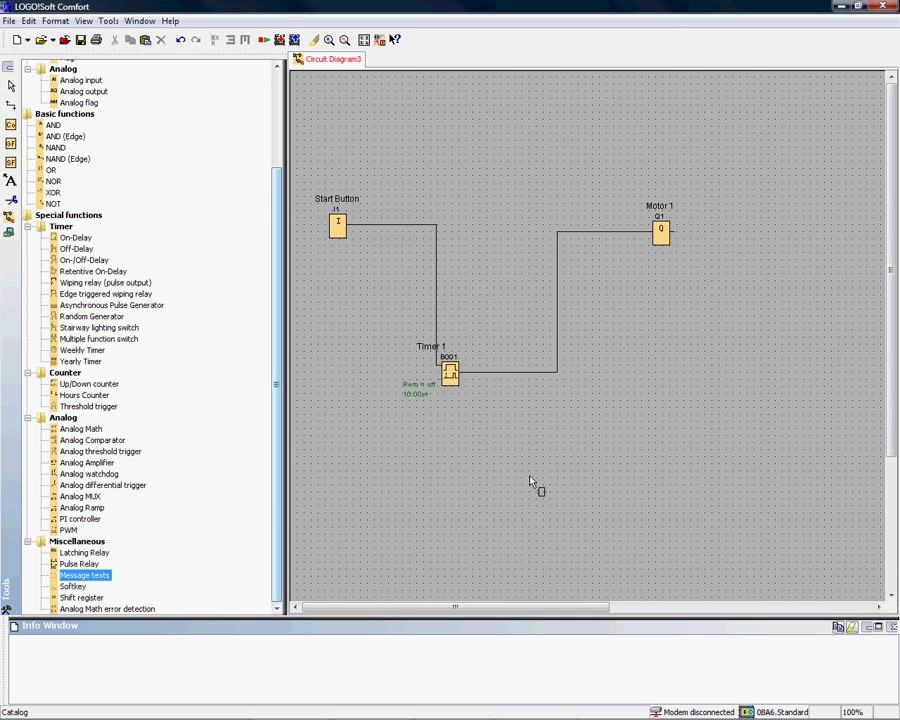
pyautogui.click(542, 444)
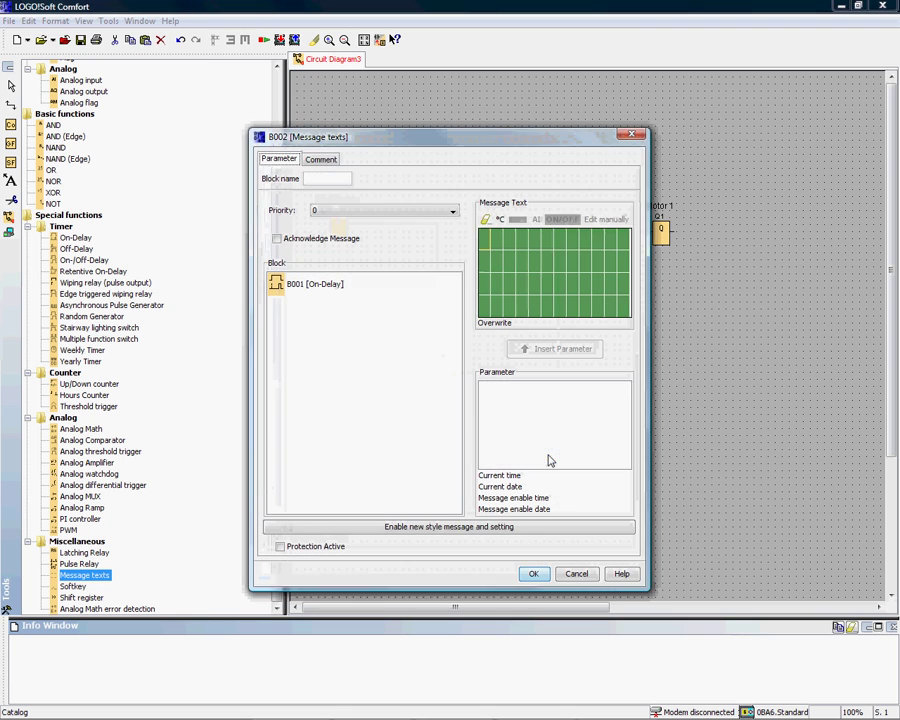
pyautogui.click(286, 291)
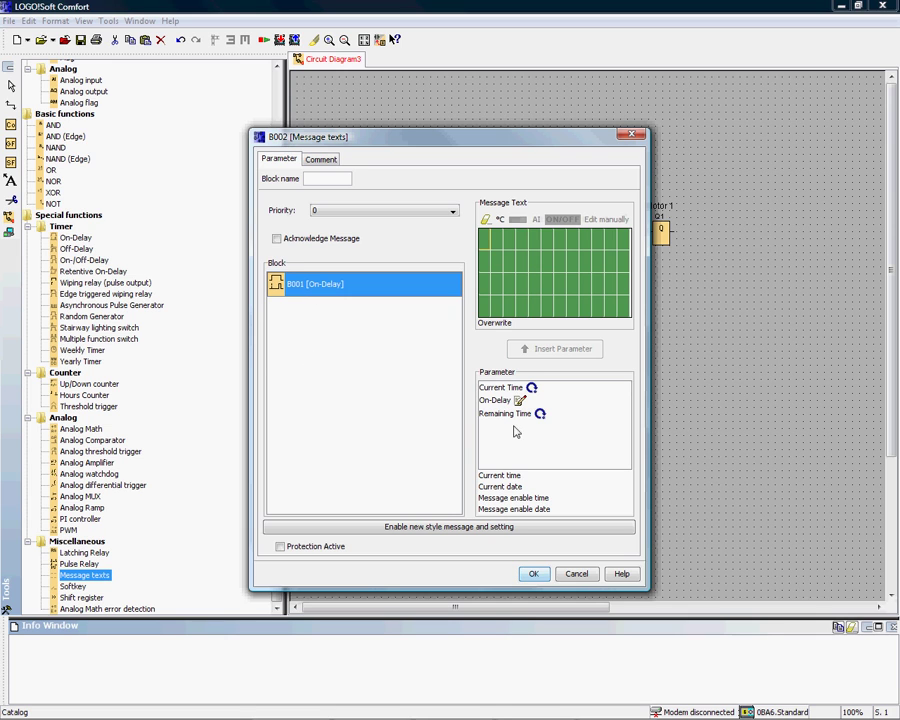
pyautogui.moveTo(514, 414); pyautogui.dragTo(519, 309)
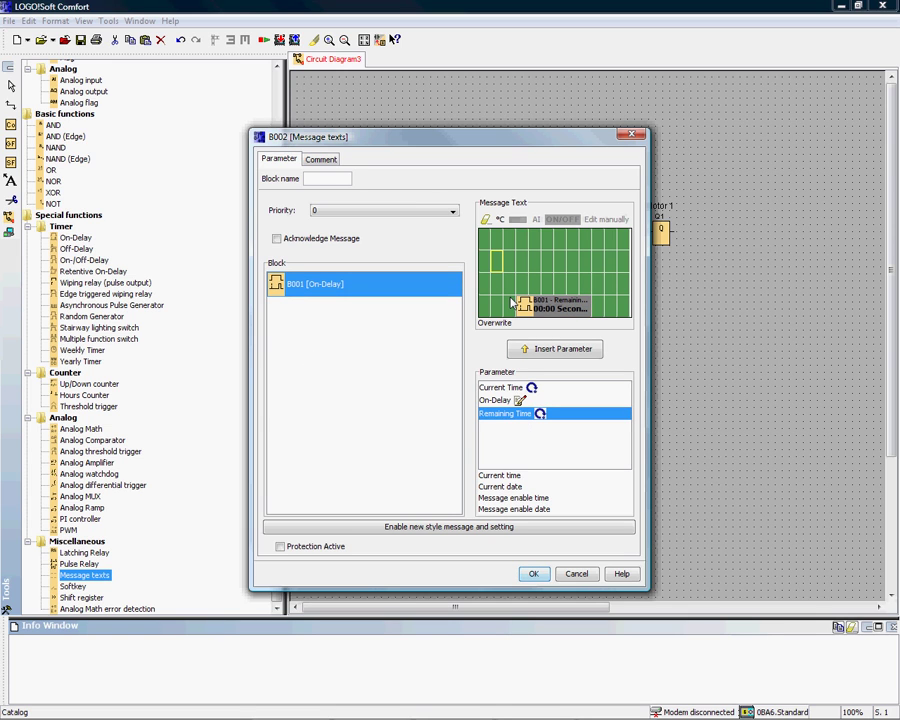
pyautogui.write('Motor On')
pyautogui.click(494, 288)
pyautogui.write('Delay Time')
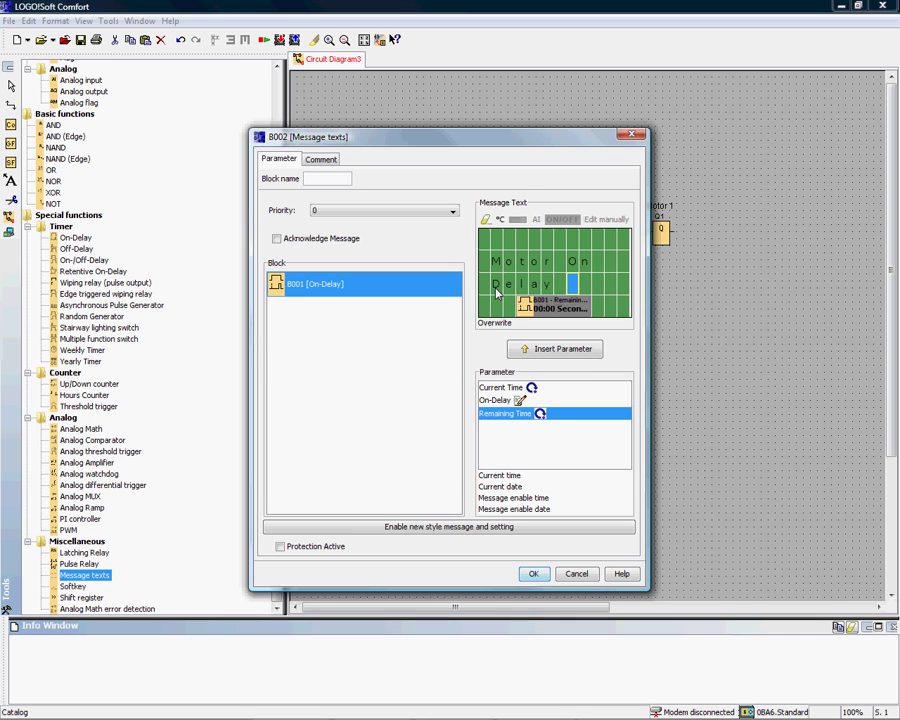
# - Confirm the B002 message text and wire Start Button into B002
pyautogui.click(533, 574)
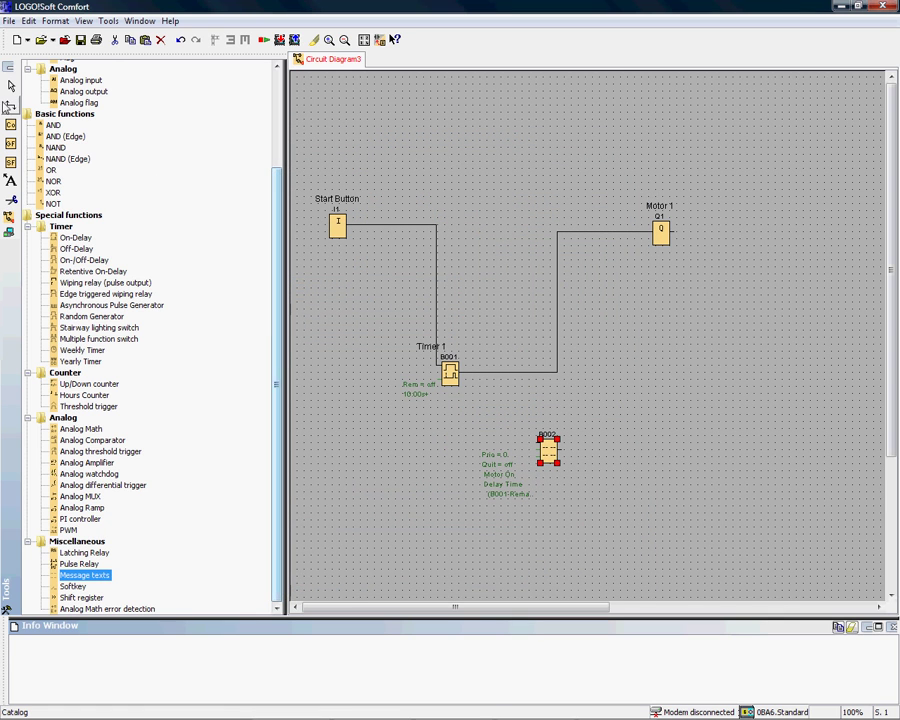
pyautogui.click(10, 105)
pyautogui.moveTo(347, 222); pyautogui.dragTo(545, 449)
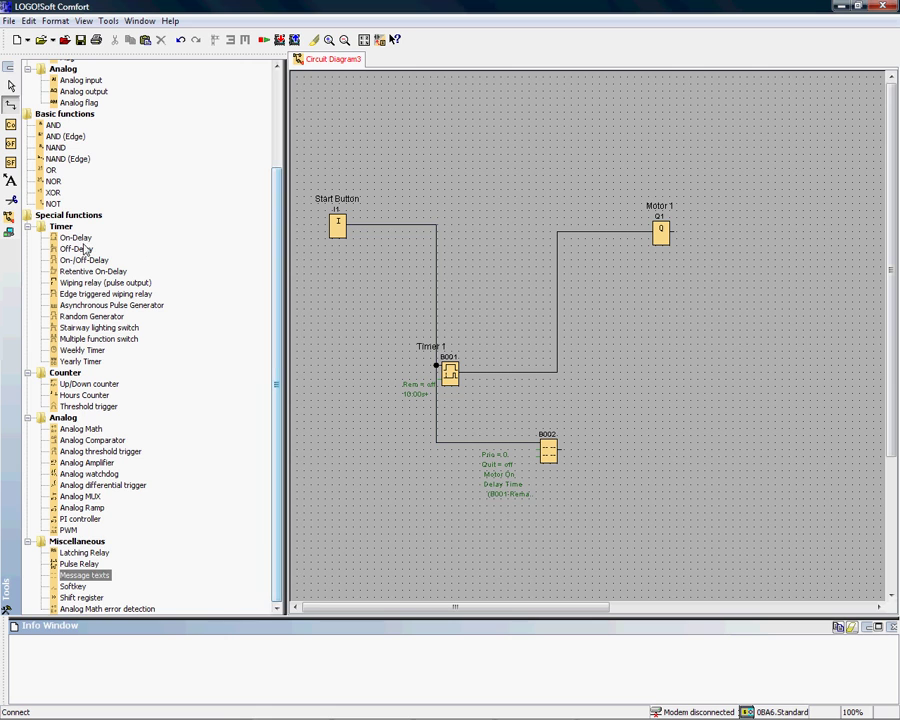
# - Simulate with Start Button on to check B002's countdown, then close the message display
pyautogui.click(9, 215)
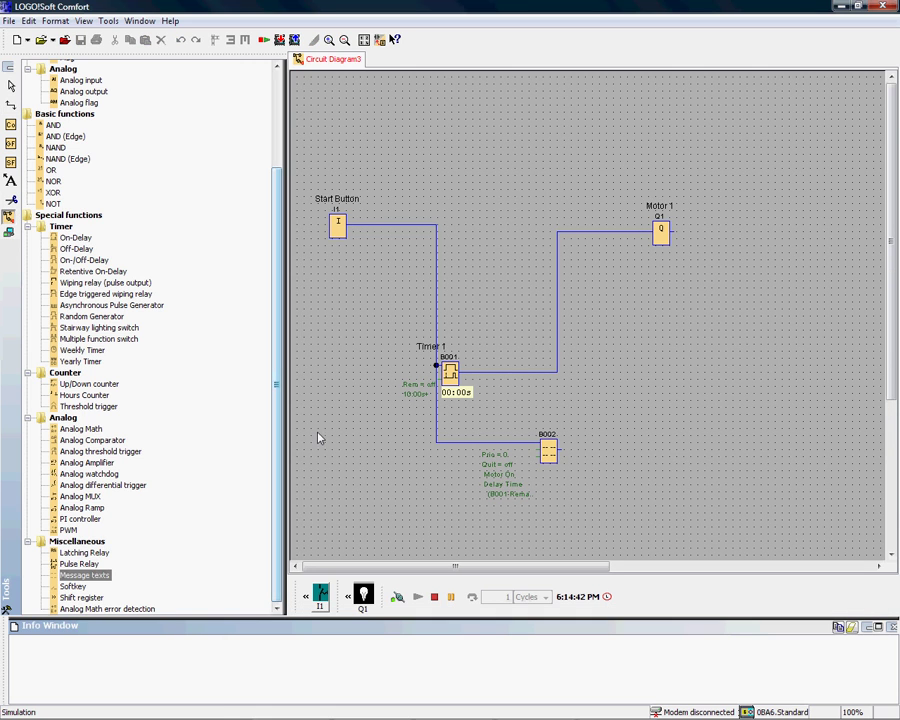
pyautogui.click(330, 594)
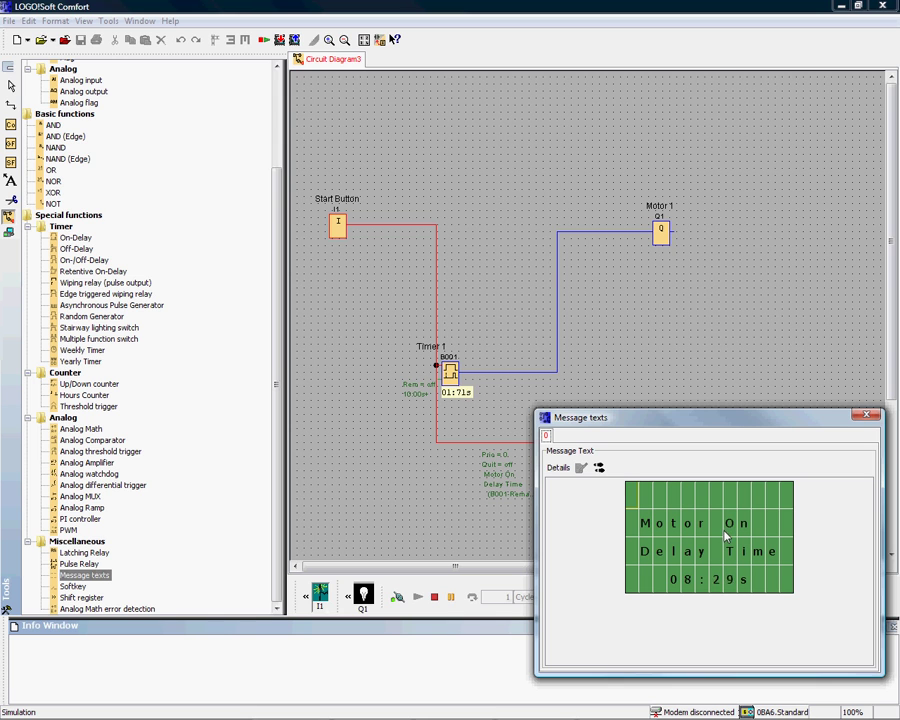
pyautogui.doubleClick(608, 6)
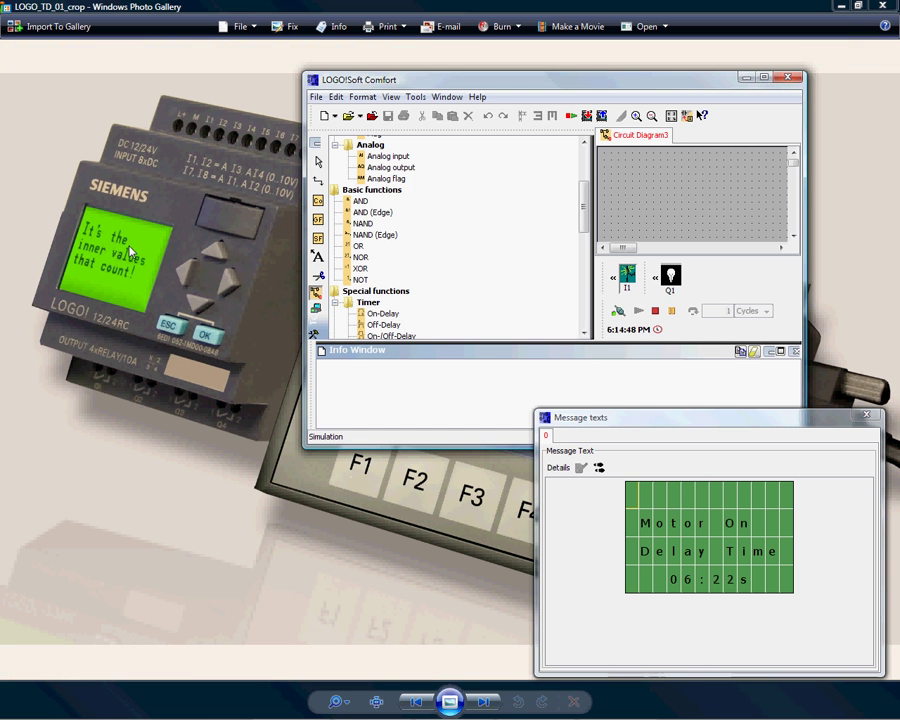
pyautogui.click(766, 78)
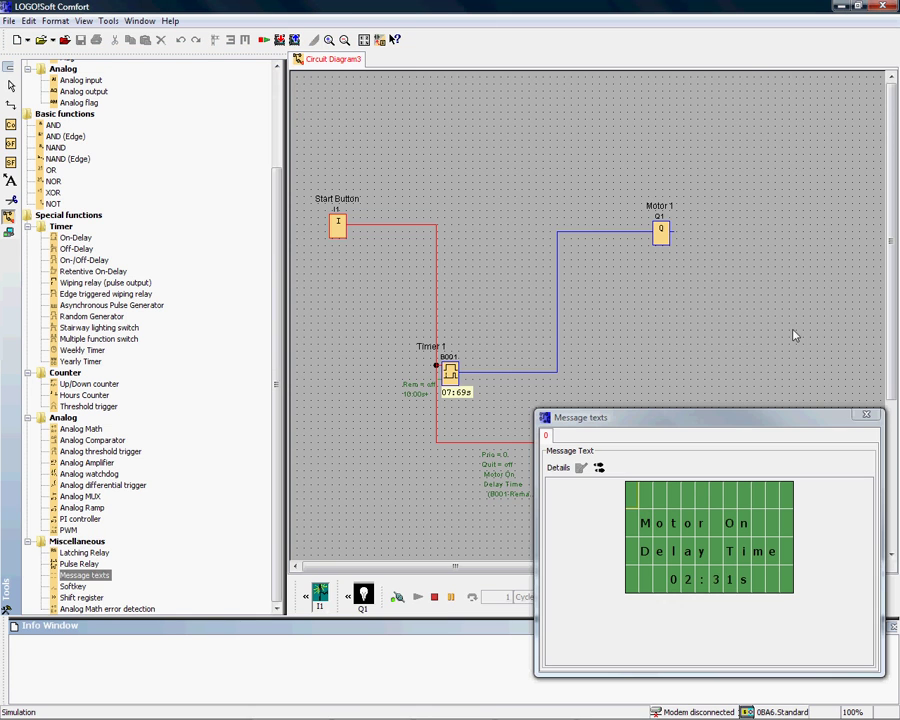
pyautogui.click(866, 414)
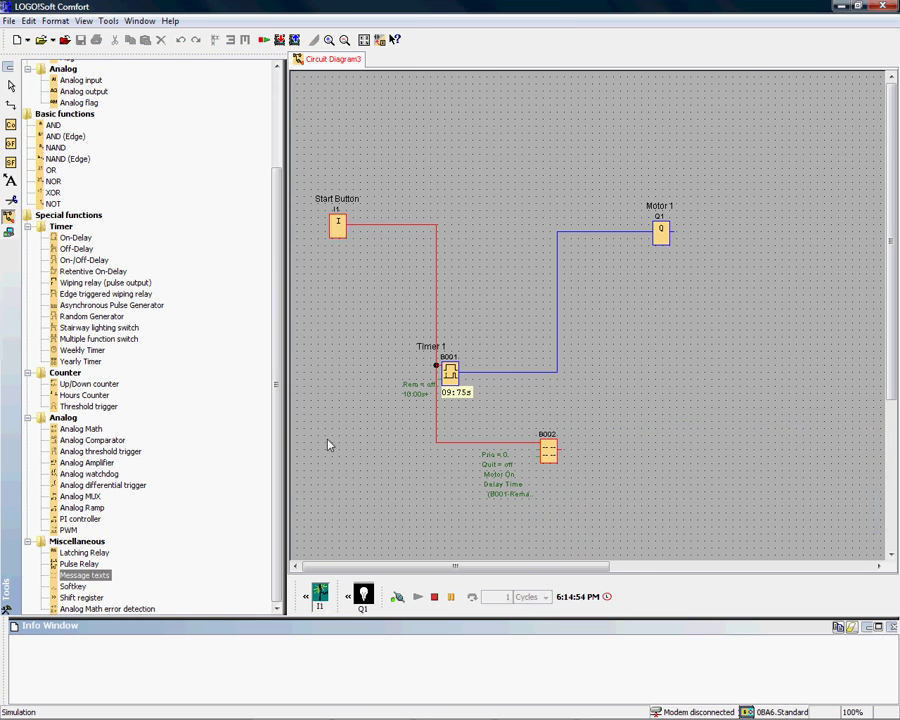
# - Stop the simulation and place a new message text block B003
pyautogui.press('F3')
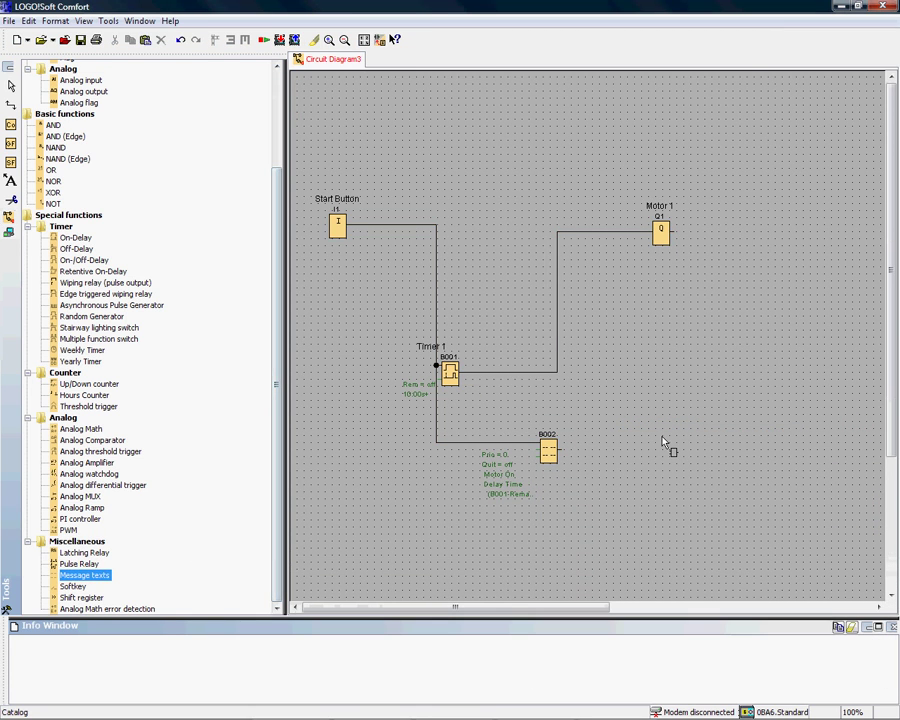
pyautogui.click(647, 480)
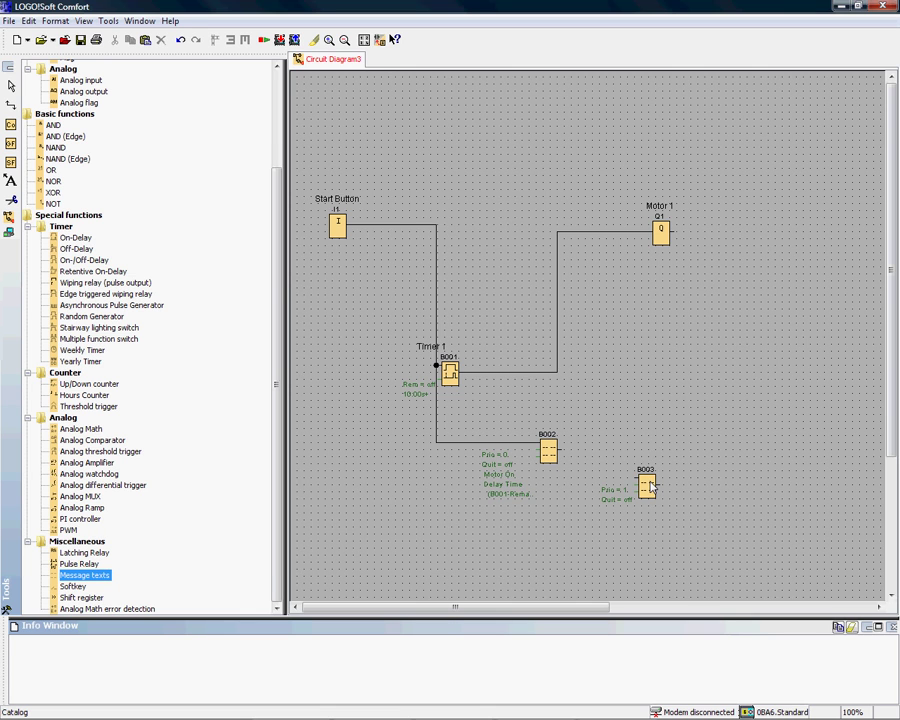
pyautogui.doubleClick(648, 486)
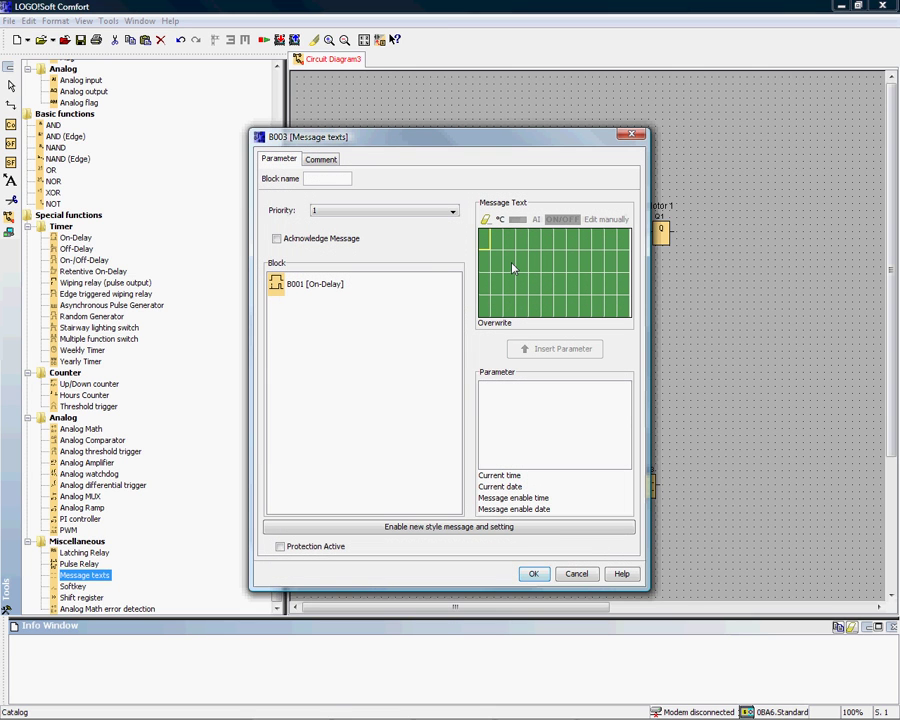
# - Enter B003's four lines: 'Joes', 'Electric', 'Service' and the service phone number
pyautogui.write('Joes')
pyautogui.click(486, 263)
pyautogui.write('Electric')
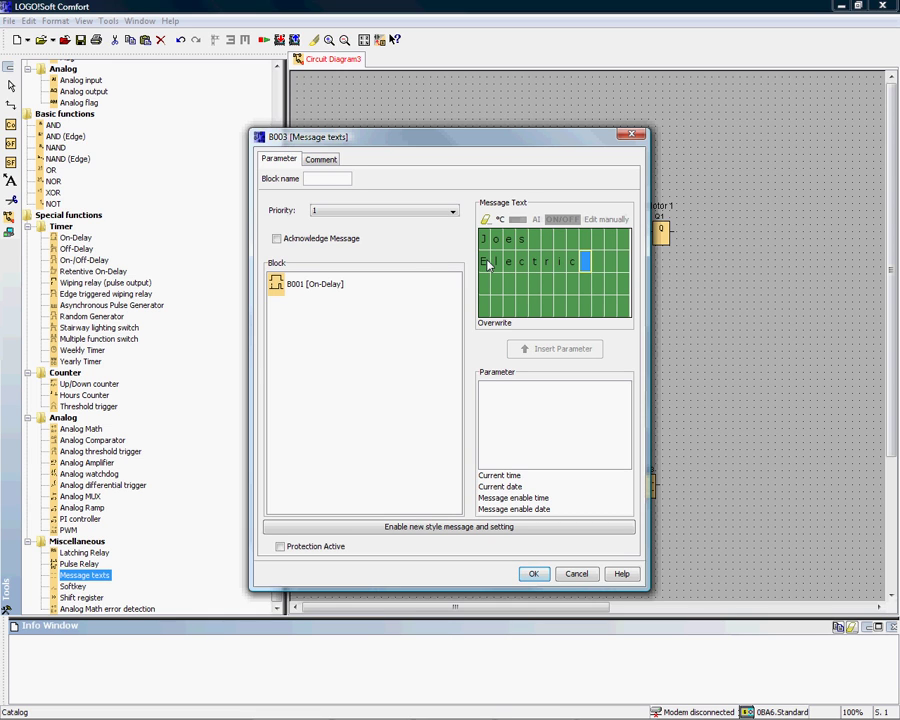
pyautogui.click(485, 286)
pyautogui.write('Service')
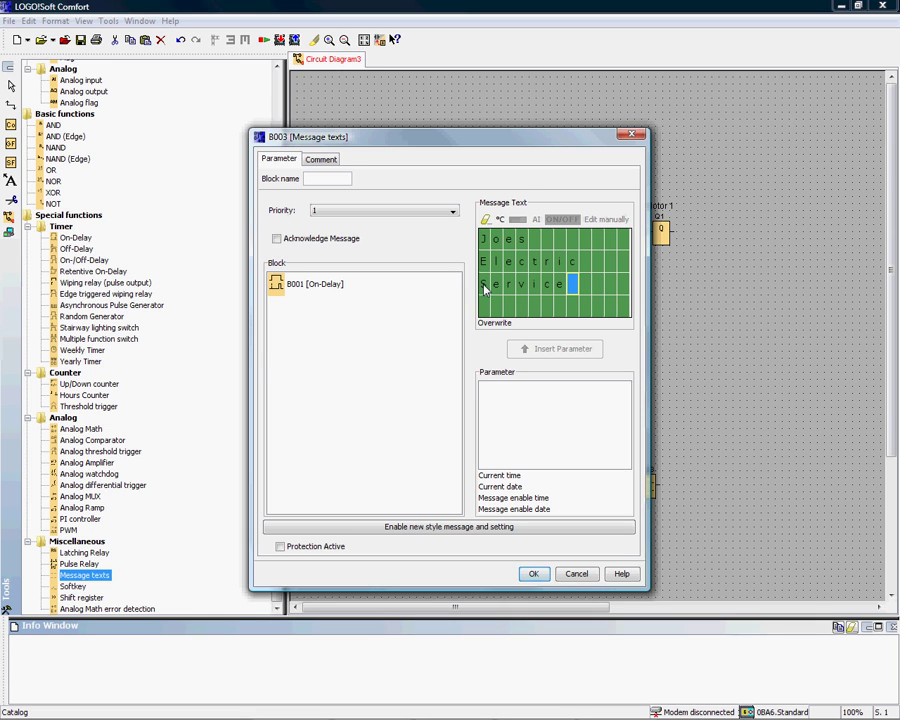
pyautogui.click(488, 309)
pyautogui.write('333-333-3333')
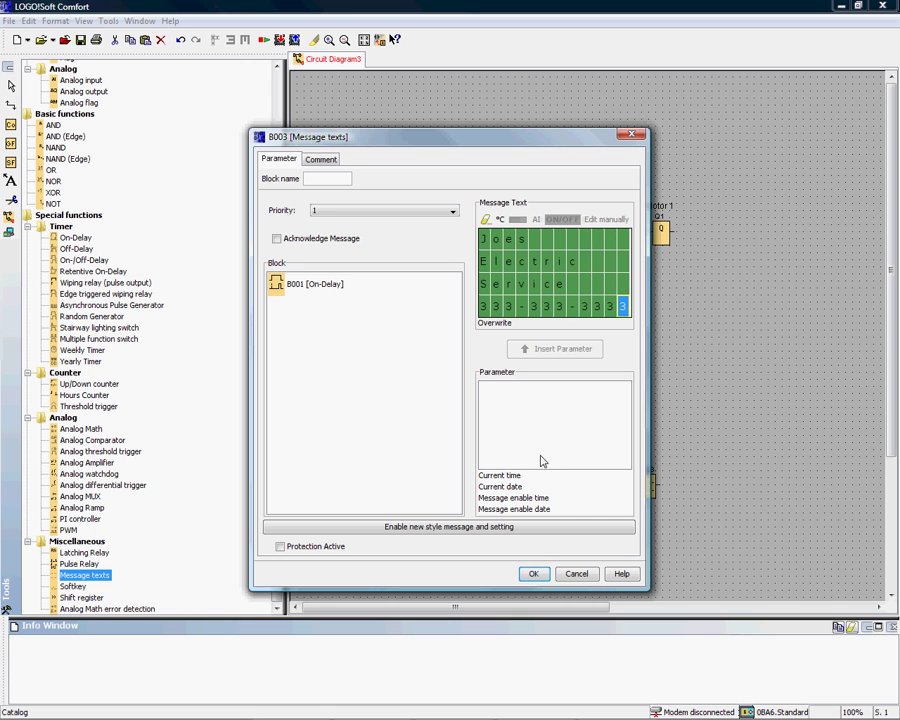
pyautogui.click(533, 573)
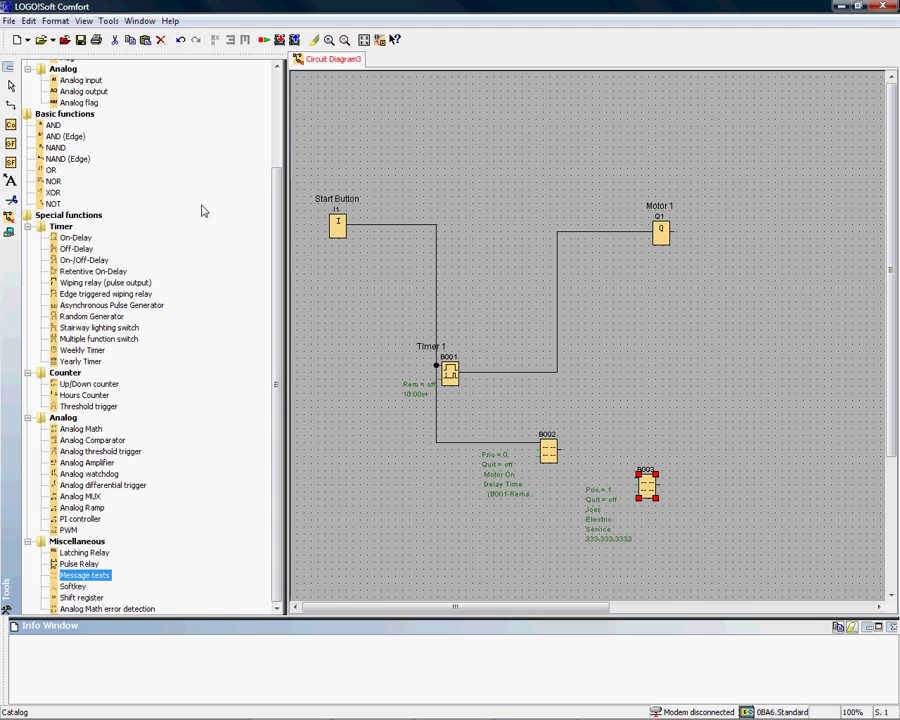
# - Place a High constant block below B003, wire it into B003, and start the simulation
pyautogui.scroll(4, 270, 90)
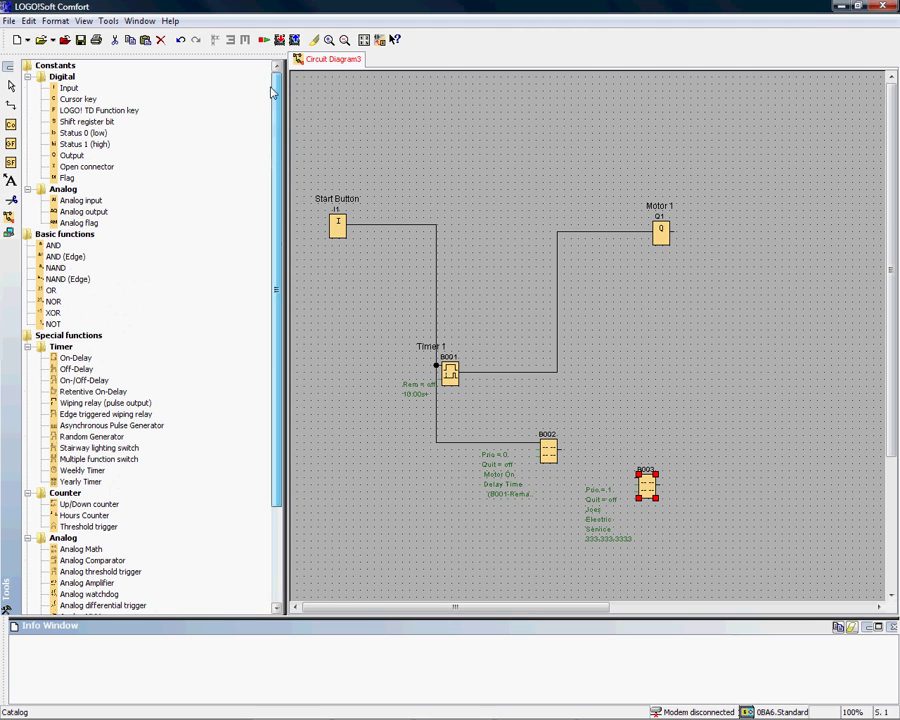
pyautogui.click(78, 146)
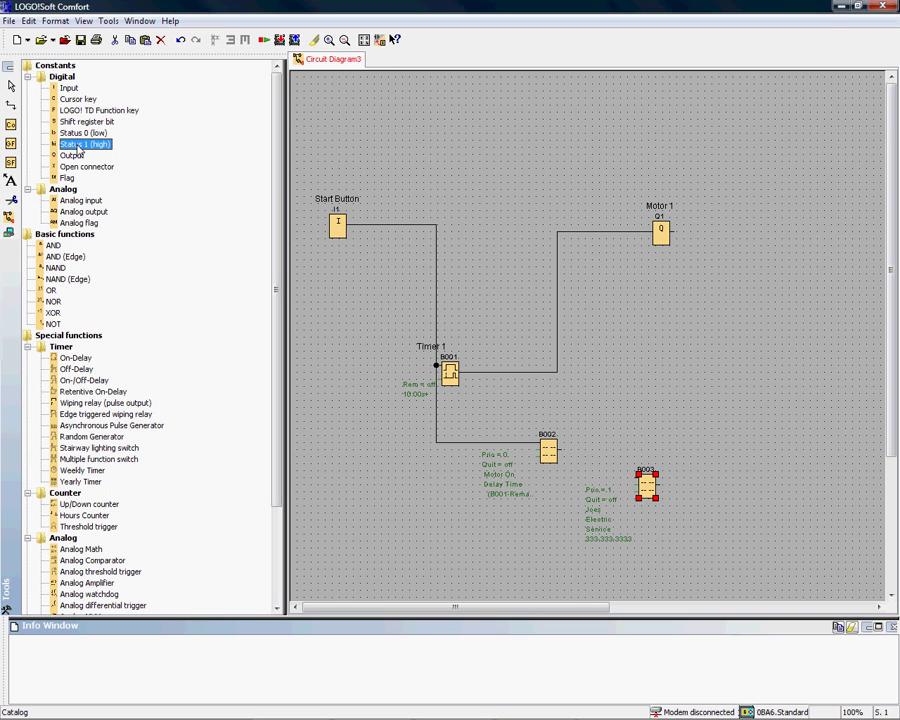
pyautogui.click(417, 515)
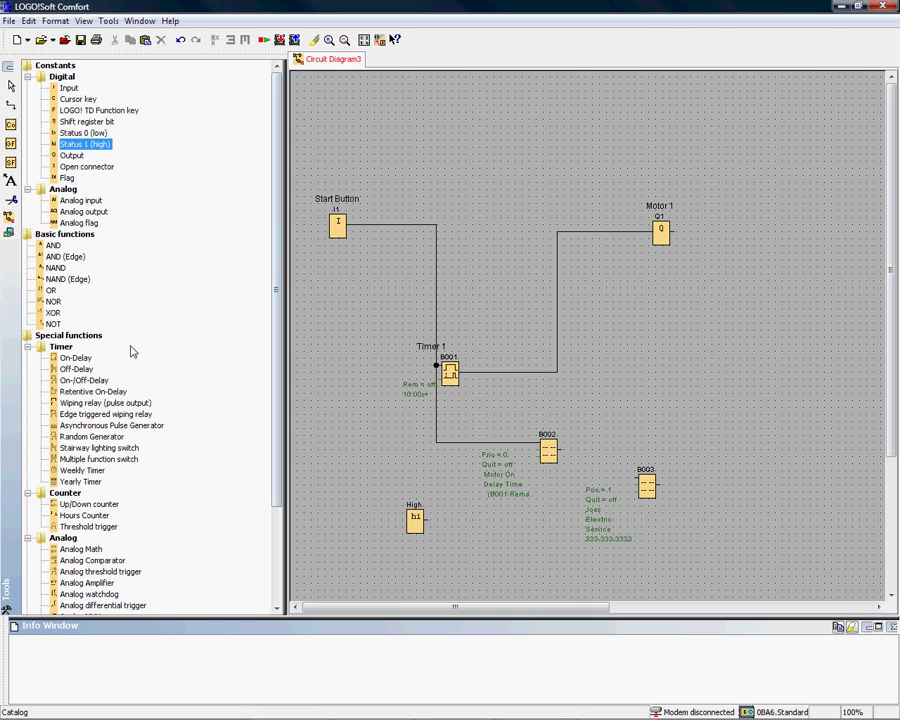
pyautogui.click(10, 104)
pyautogui.moveTo(423, 519); pyautogui.dragTo(637, 482)
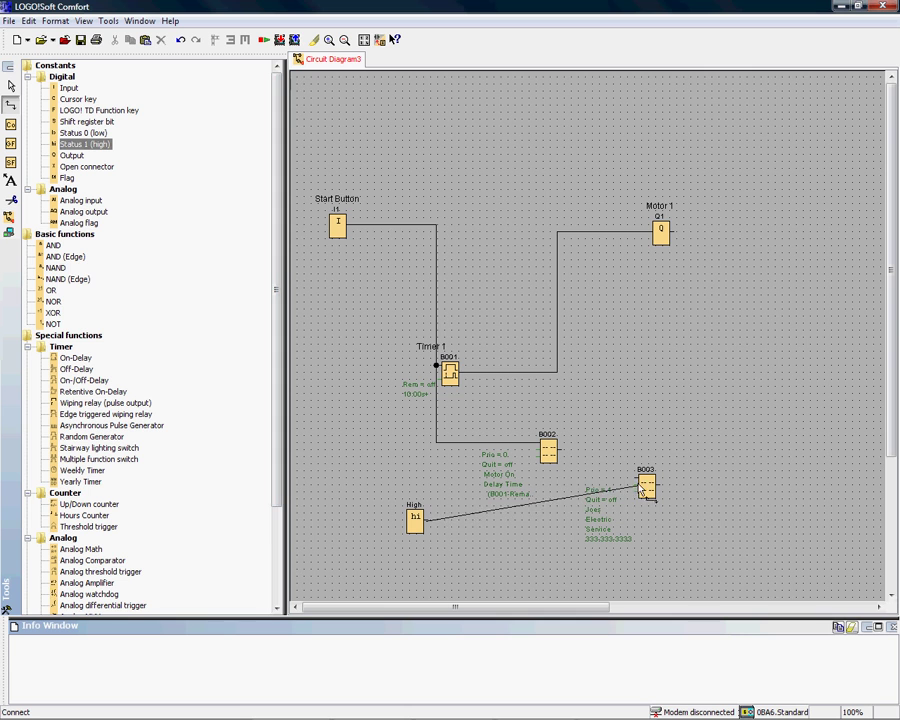
pyautogui.click(10, 216)
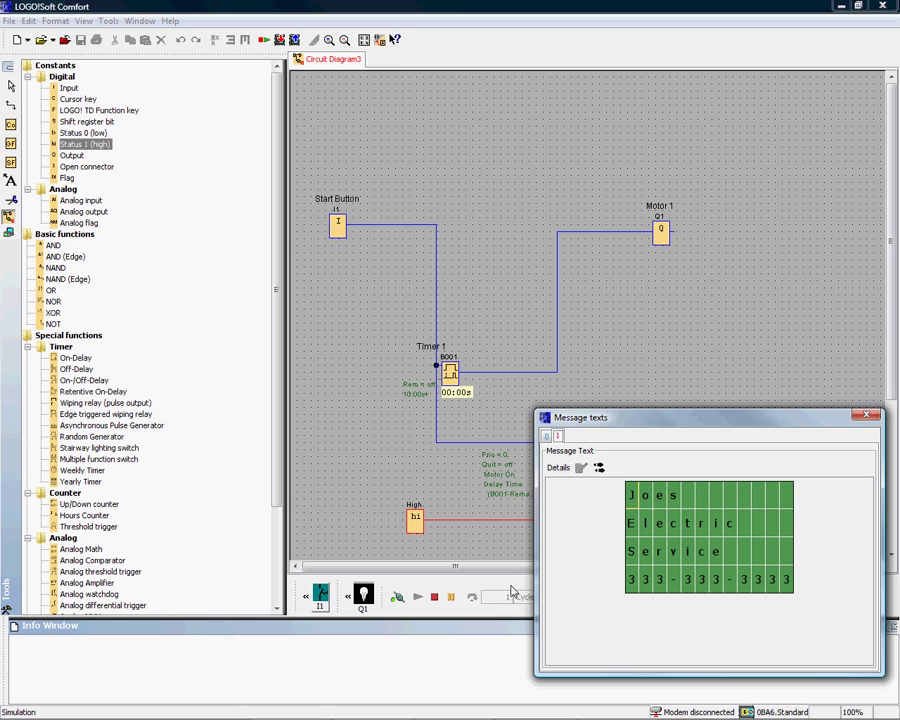
# - Switch the Start Button on, let Timer 1 reach 10:00s, and view the service message
pyautogui.click(321, 598)
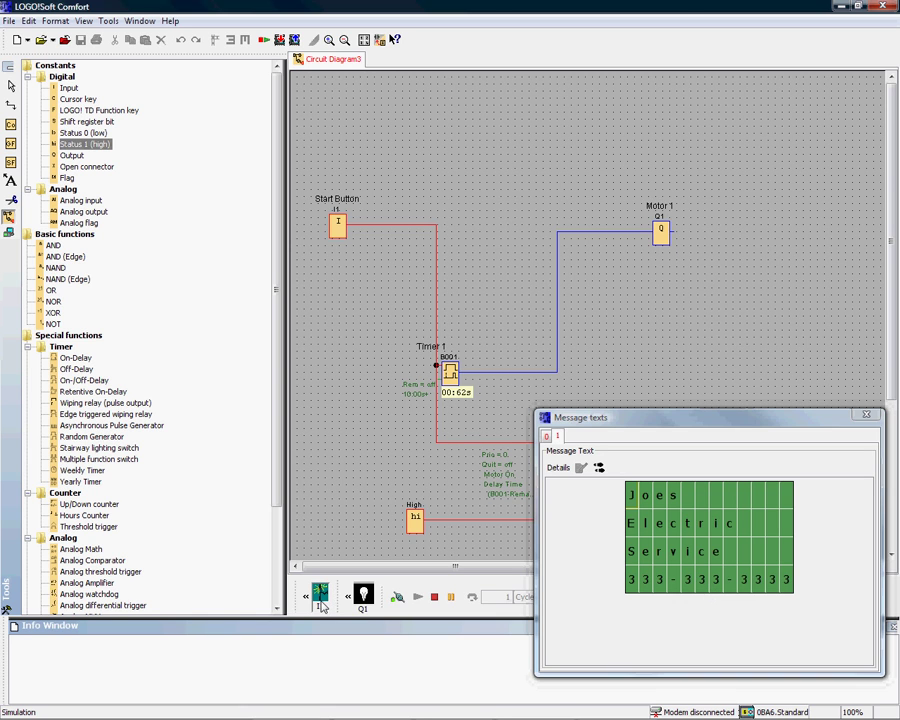
pyautogui.moveTo(677, 416); pyautogui.dragTo(695, 541)
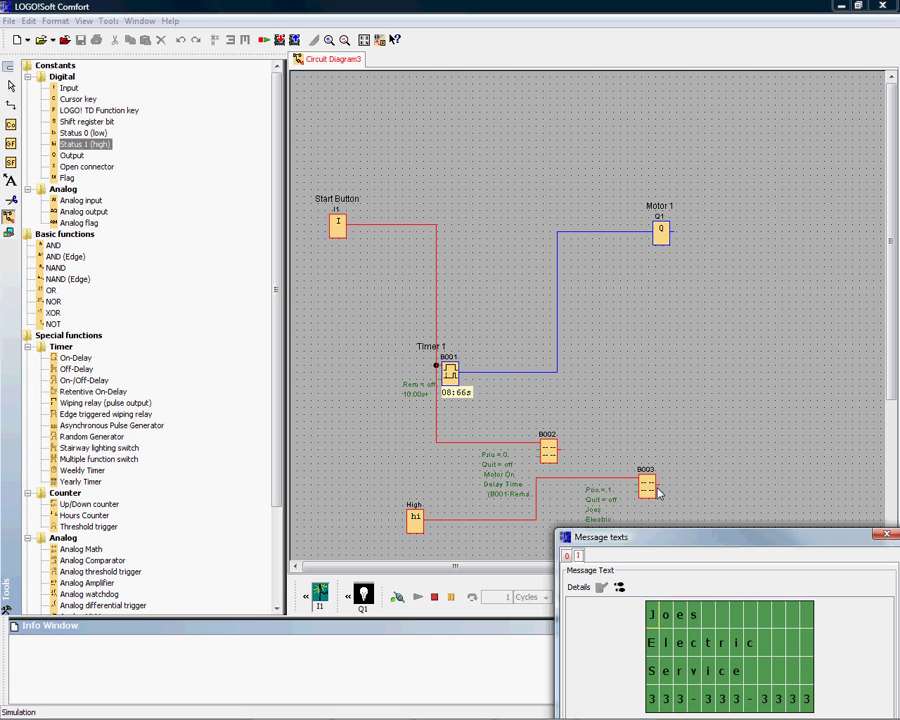
pyautogui.click(579, 557)
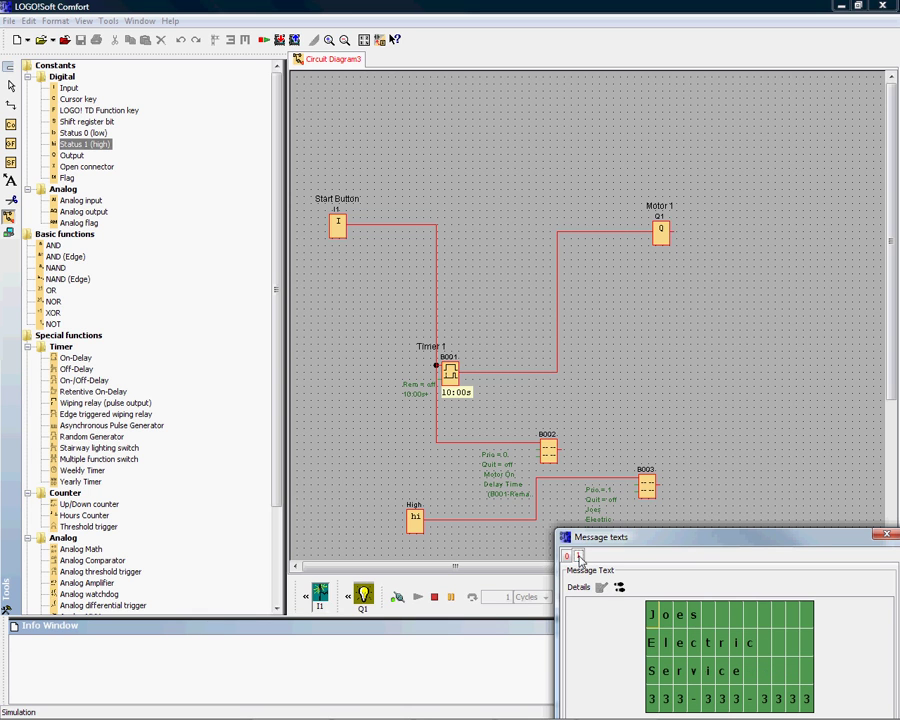
# - Change message block B002's priority from 0 to 5
pyautogui.doubleClick(550, 452)
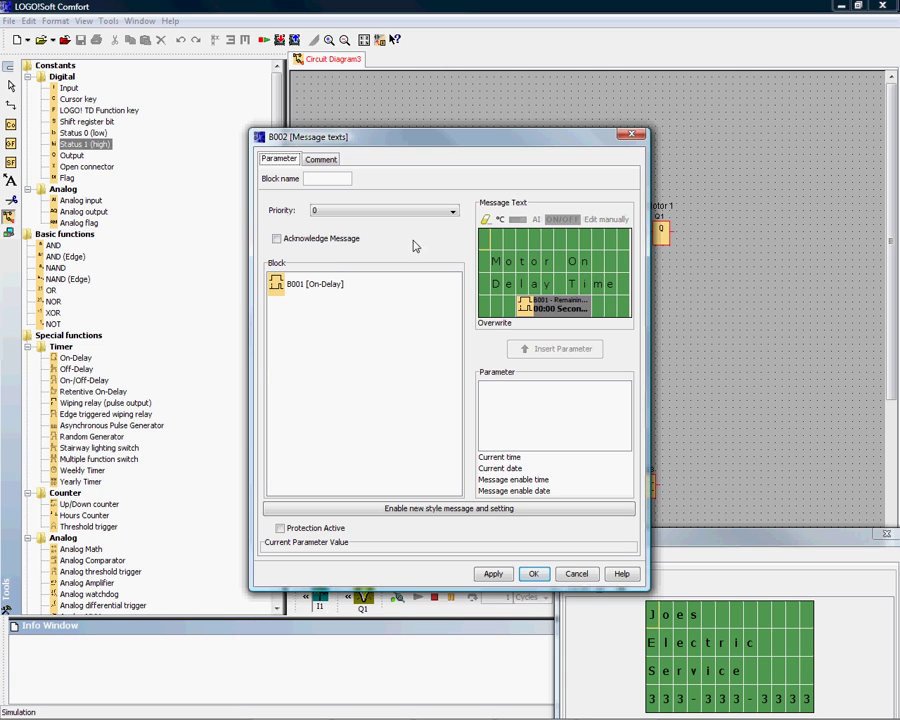
pyautogui.click(341, 213)
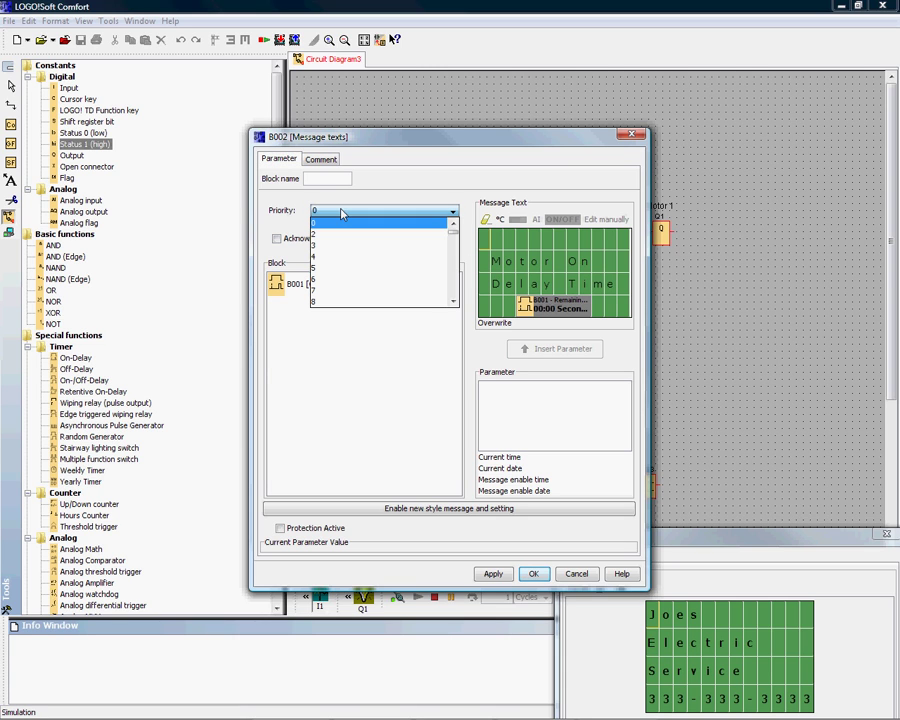
pyautogui.click(336, 270)
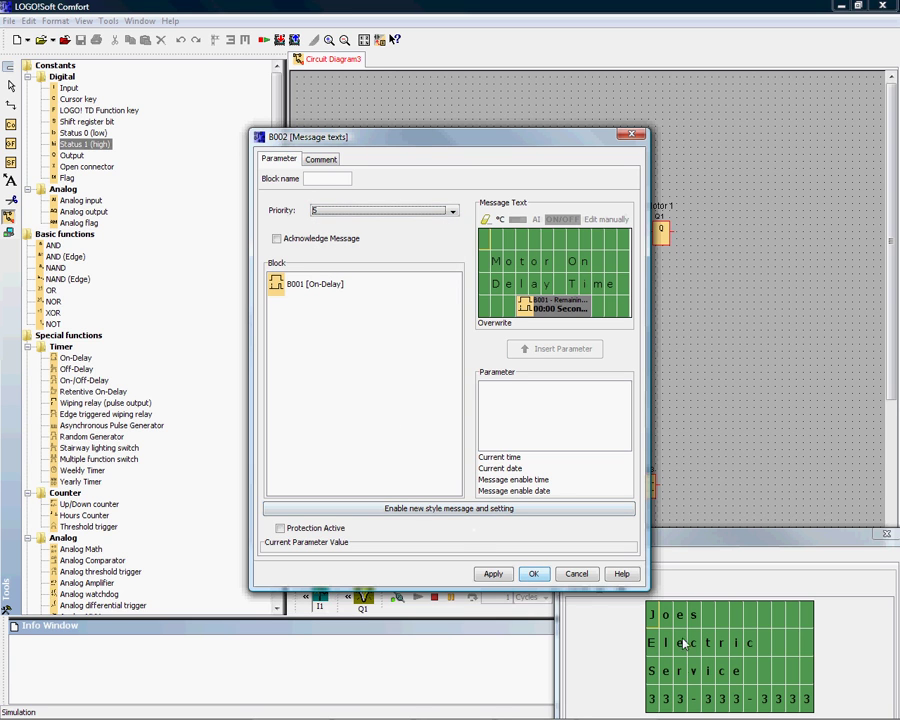
pyautogui.click(534, 575)
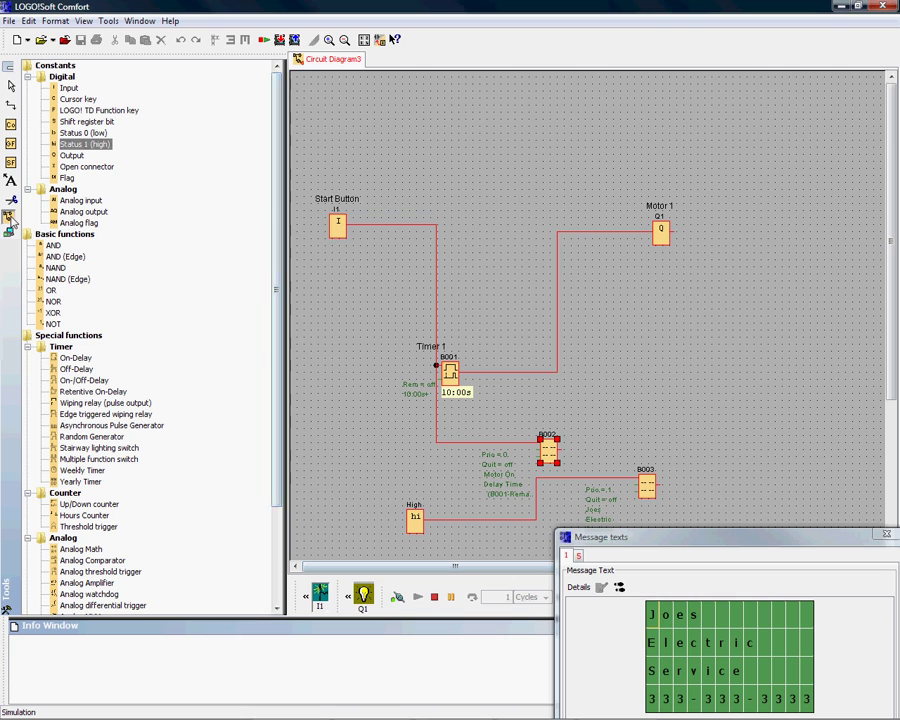
# - Toggle the Start Button off, on, and off again to test the message priorities
pyautogui.click(320, 595)
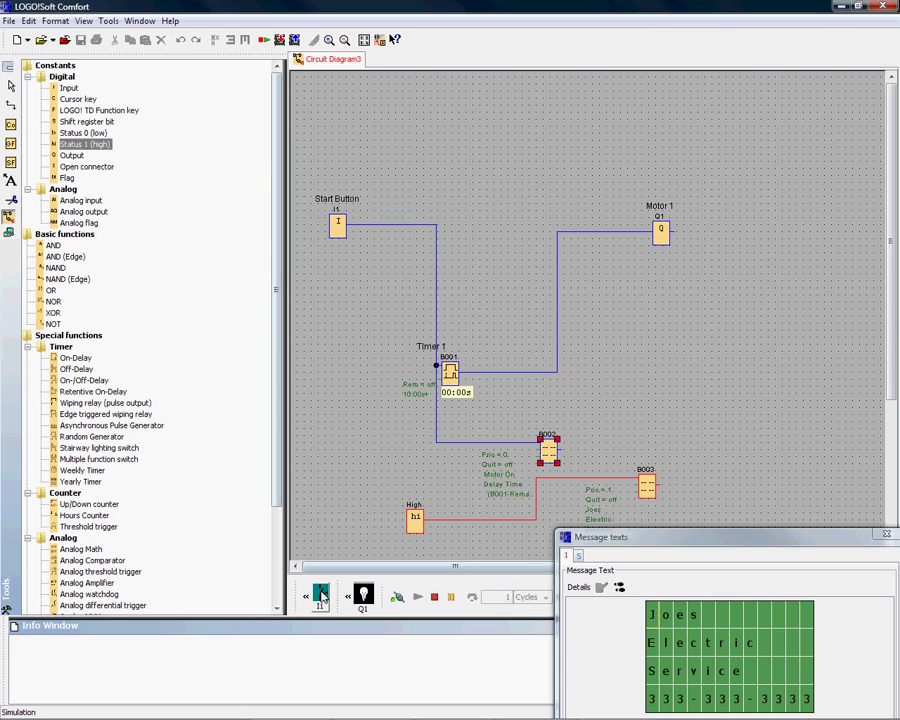
pyautogui.click(320, 595)
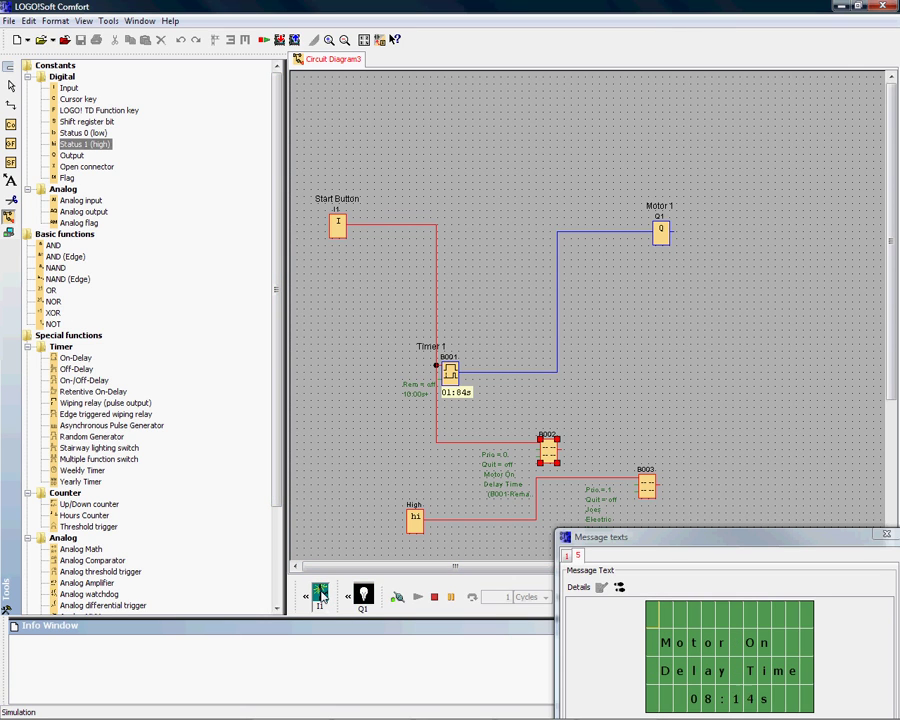
pyautogui.click(320, 595)
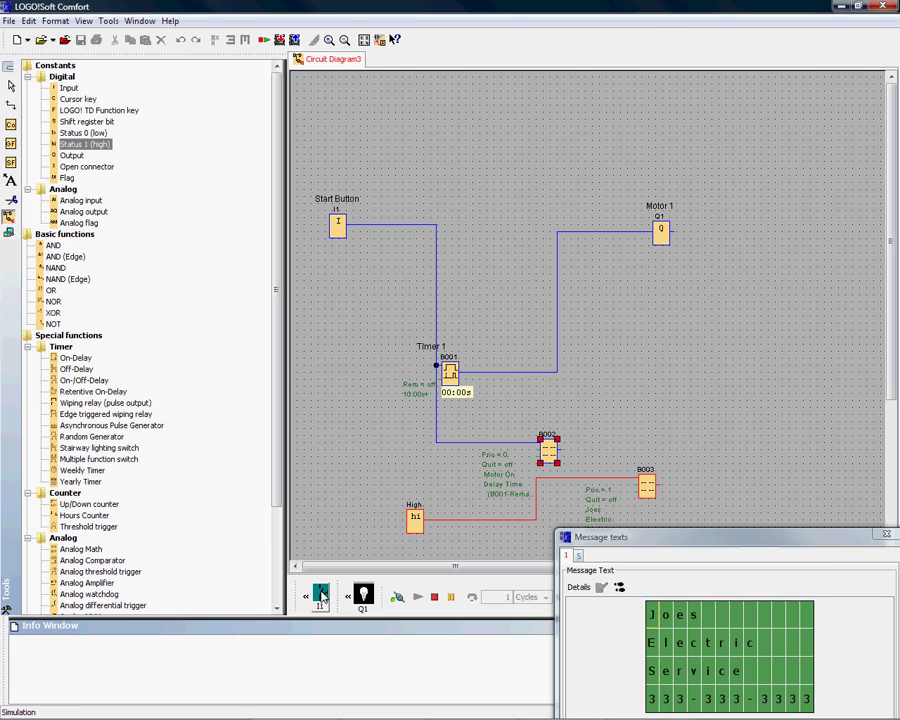
# - Convert the circuit to a ladder (LAD) diagram from the File menu
pyautogui.click(9, 22)
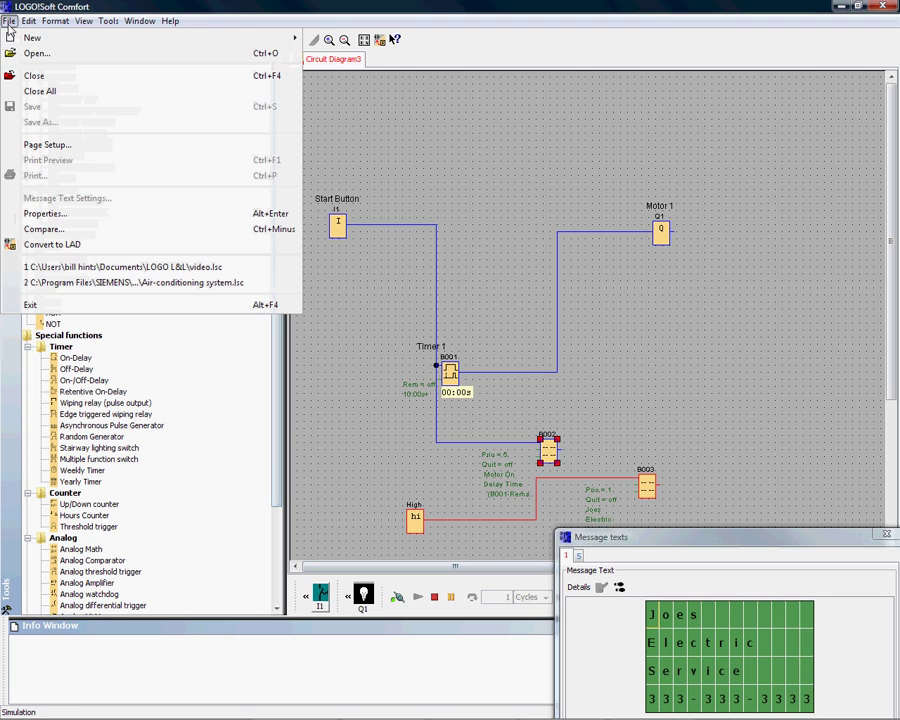
pyautogui.click(70, 245)
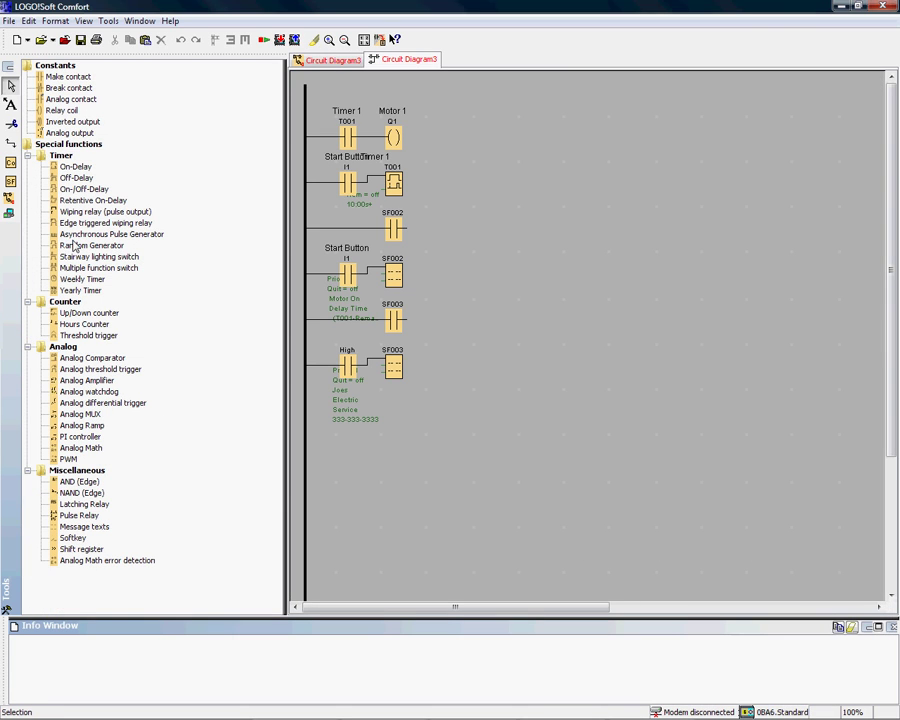